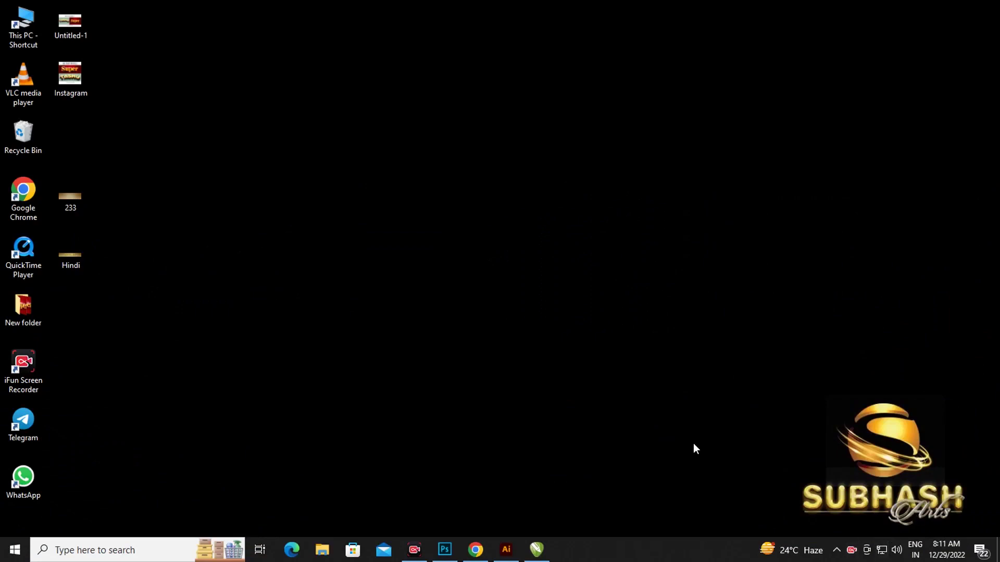
# Run Extract Here on the 29-12-22 archive in Downloads
pyautogui.doubleClick(25, 31)
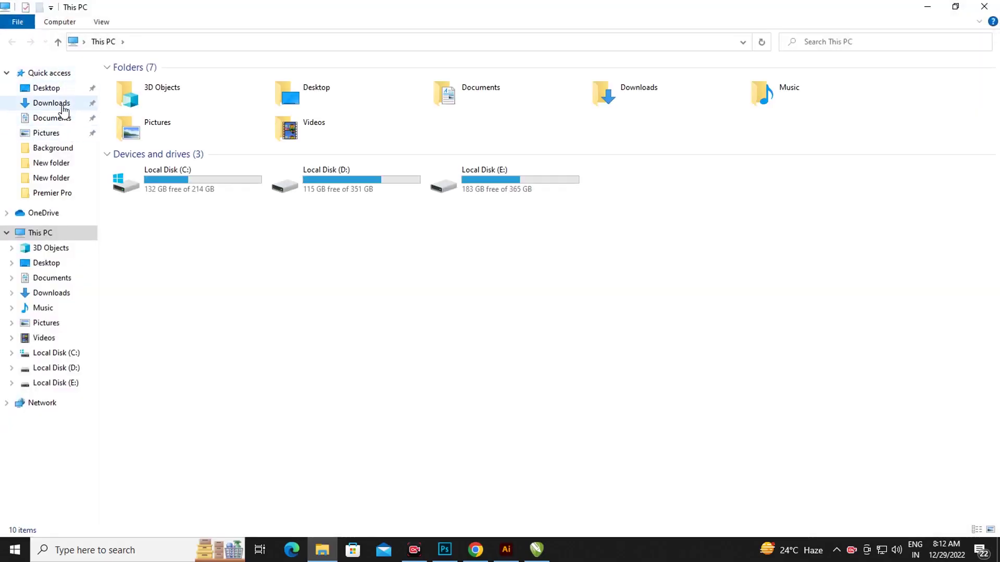
pyautogui.click(62, 106)
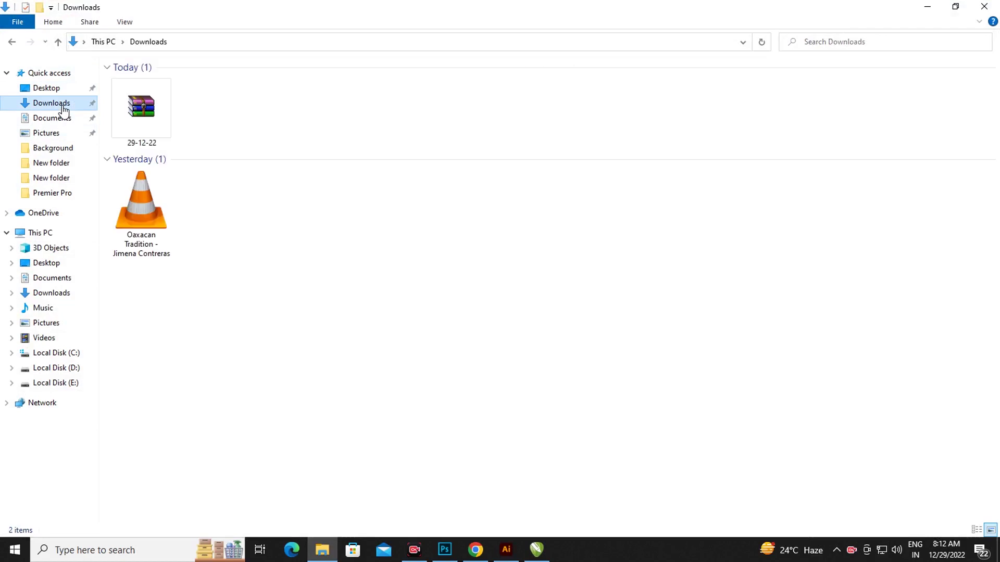
pyautogui.click(125, 113)
pyautogui.rightClick(134, 113)
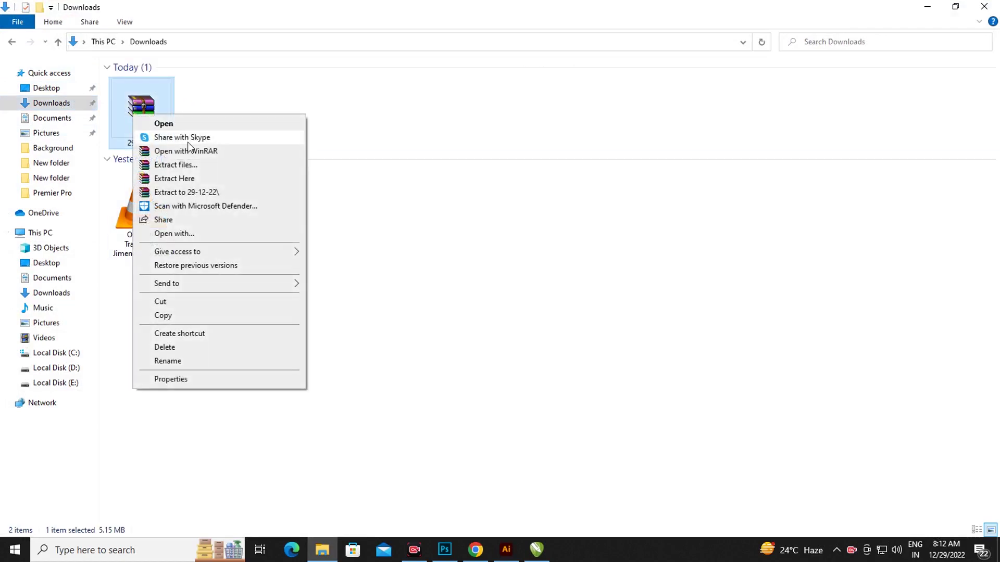
pyautogui.click(192, 182)
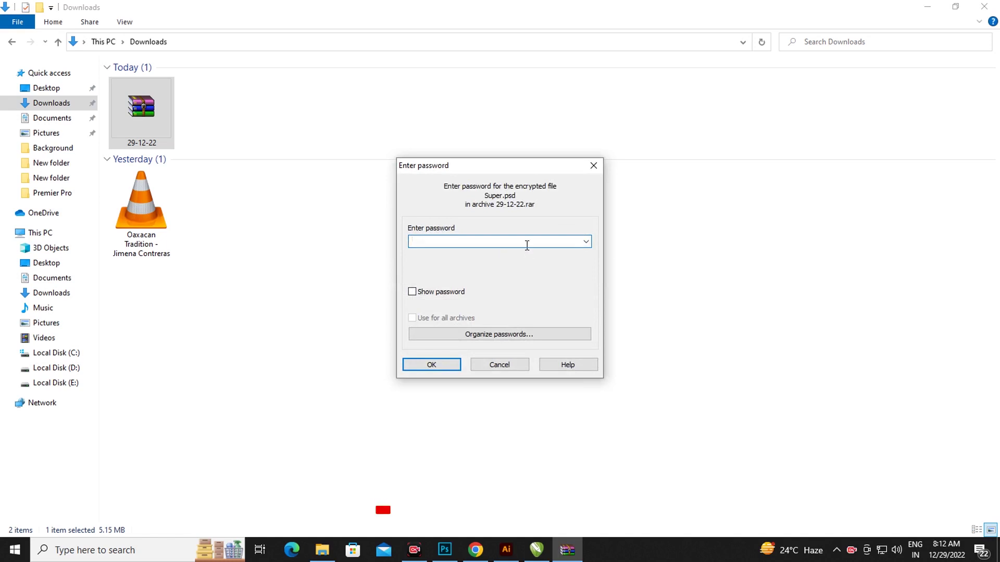
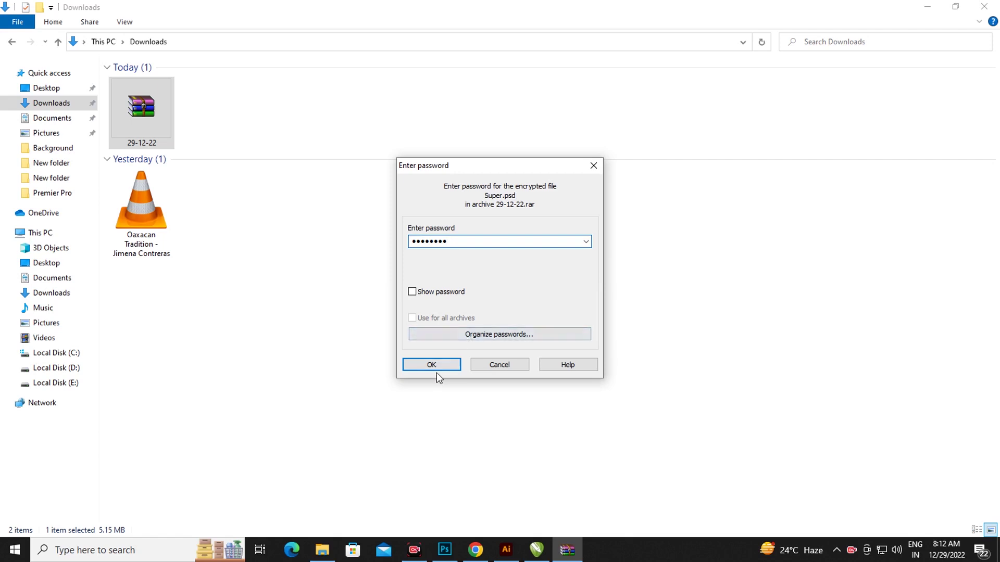
# Enter the archive password to extract Super.psd and the Tashu EPS
pyautogui.click(437, 365)
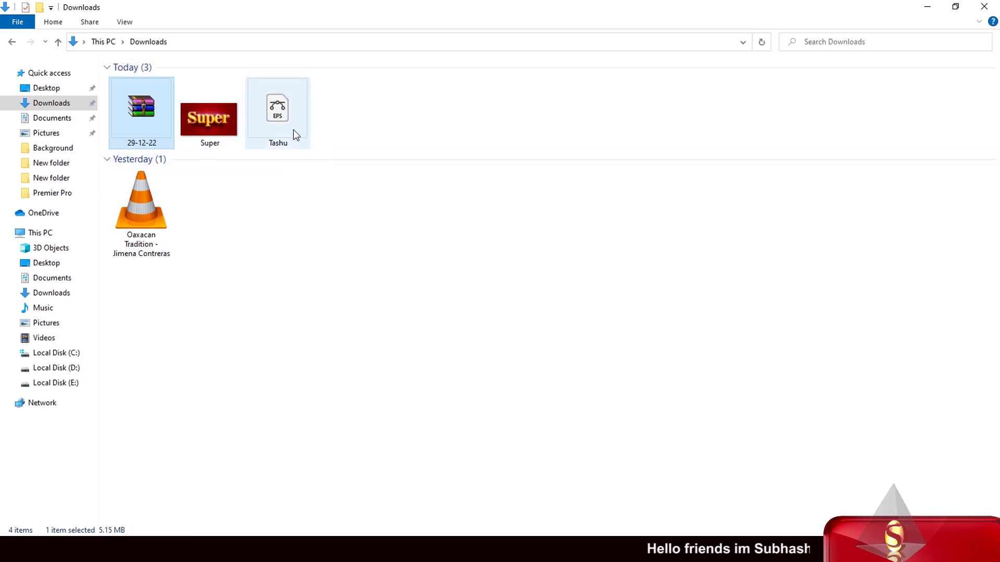
# Drag the Tashu EPS file from Downloads toward the Illustrator window
pyautogui.moveTo(287, 123); pyautogui.dragTo(512, 476)
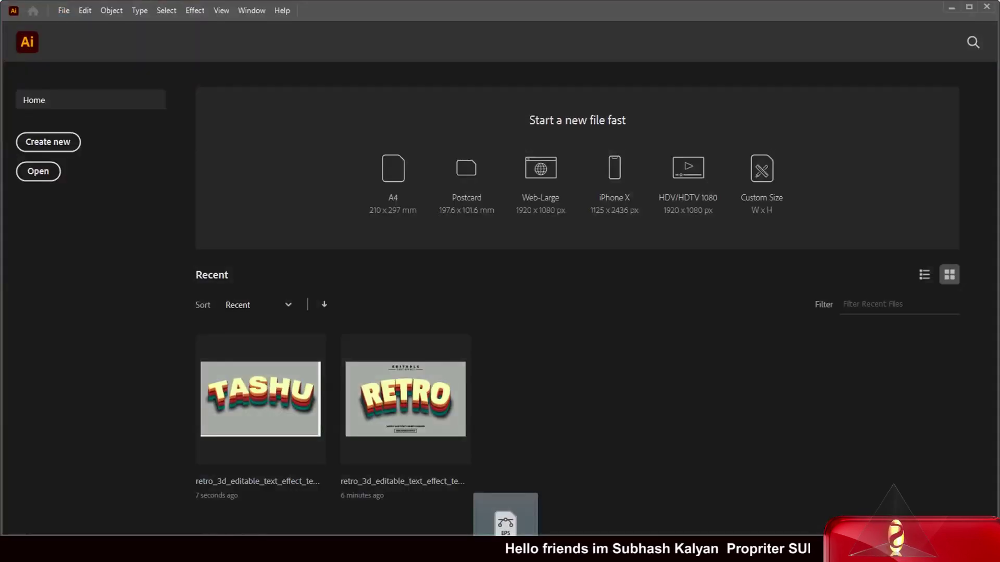
# Open Tashu.eps in Illustrator and show its Layers panel with TASHU and the rectangle
pyautogui.moveTo(511, 476); pyautogui.dragTo(567, 398)
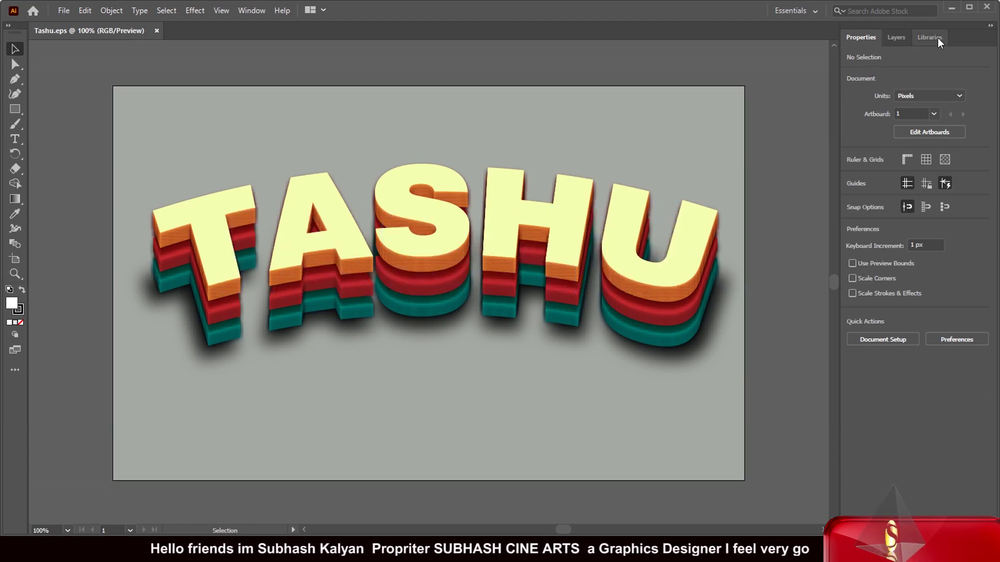
pyautogui.click(897, 39)
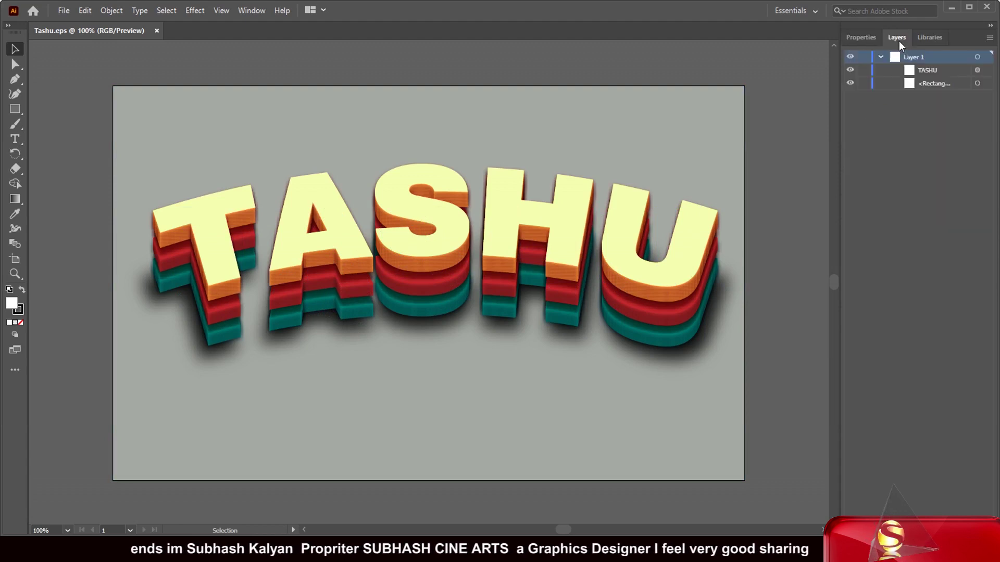
pyautogui.click(923, 38)
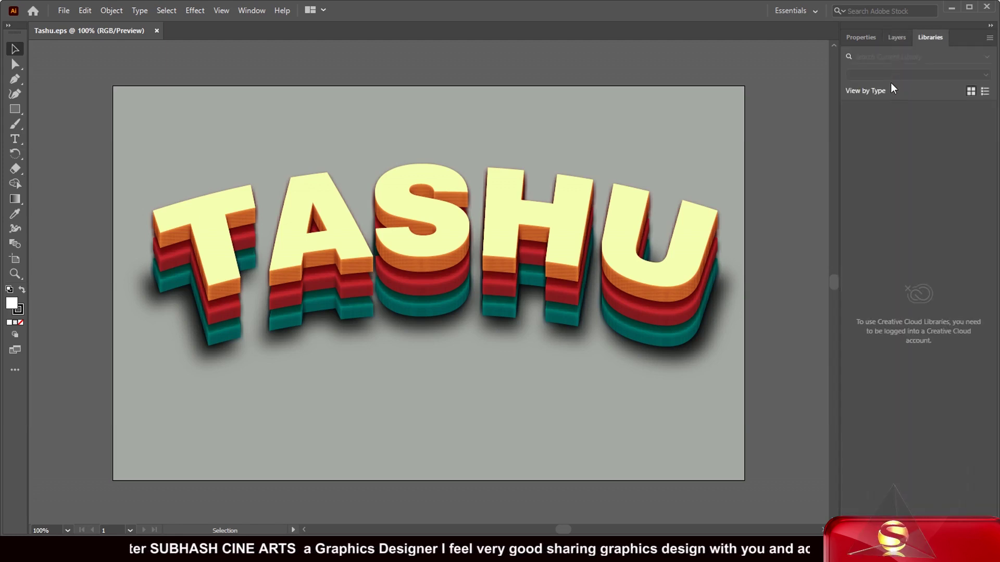
pyautogui.click(898, 38)
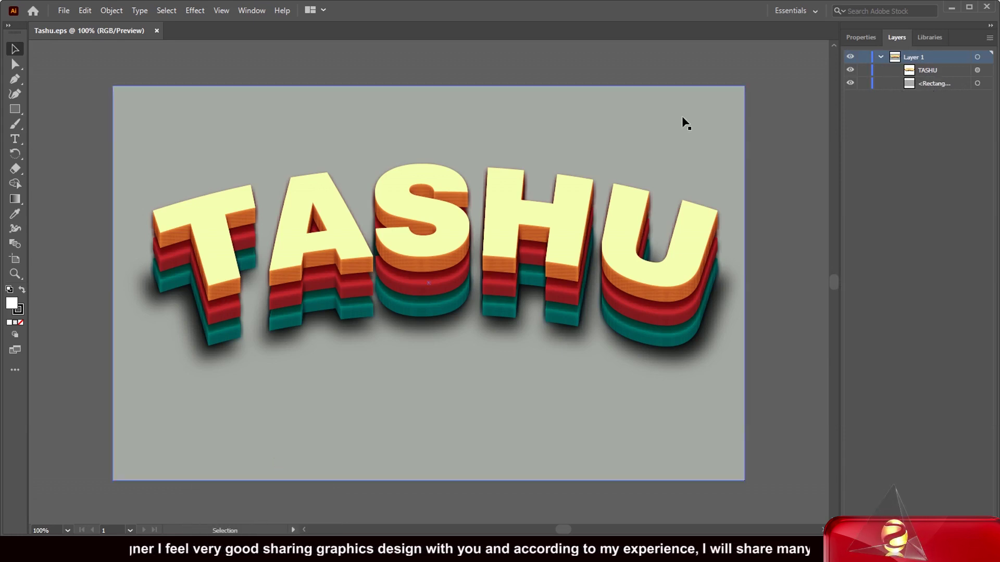
# Retype the 3D lettering from TASHU to SUBH
pyautogui.click(16, 140)
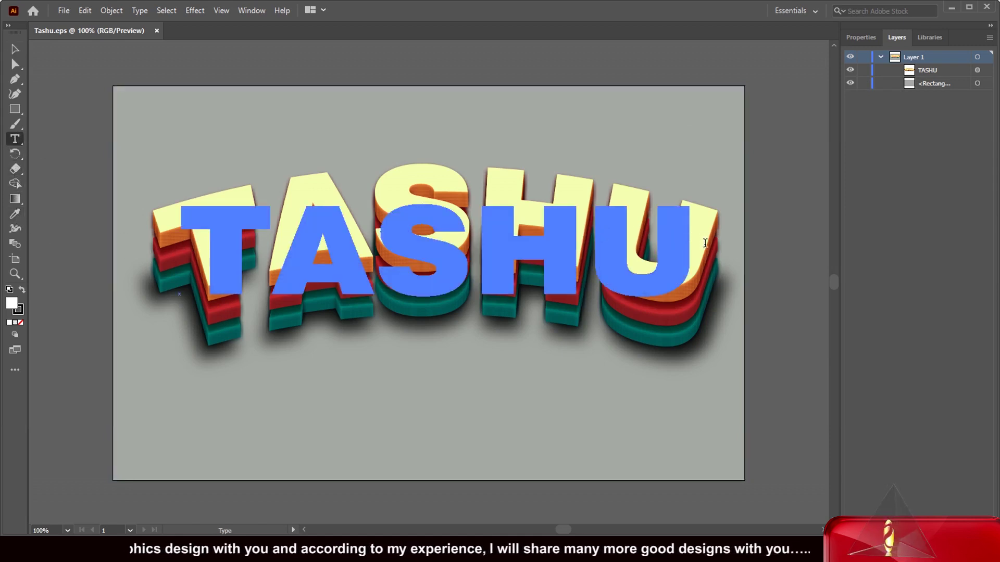
pyautogui.moveTo(705, 243); pyautogui.dragTo(200, 253)
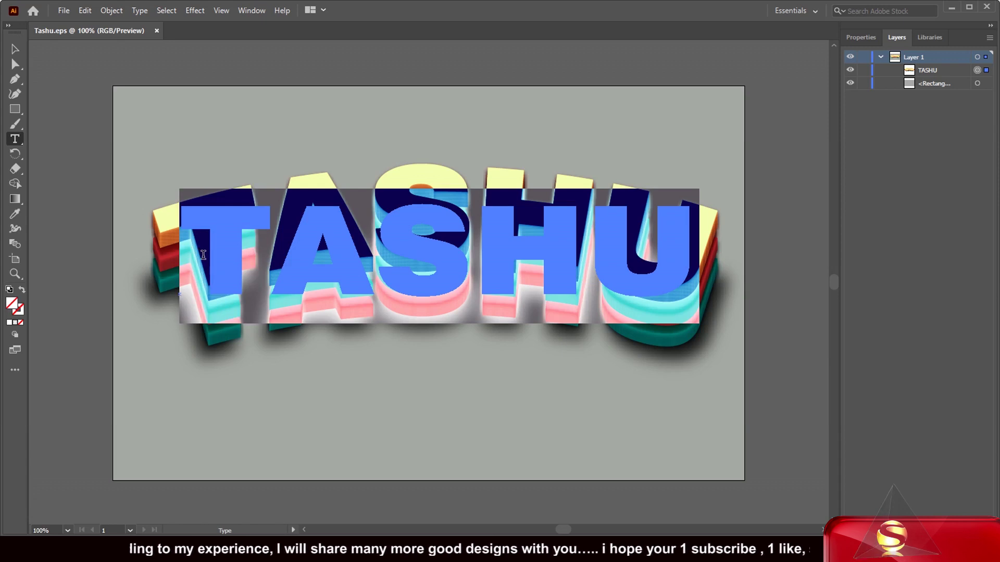
pyautogui.write('S')
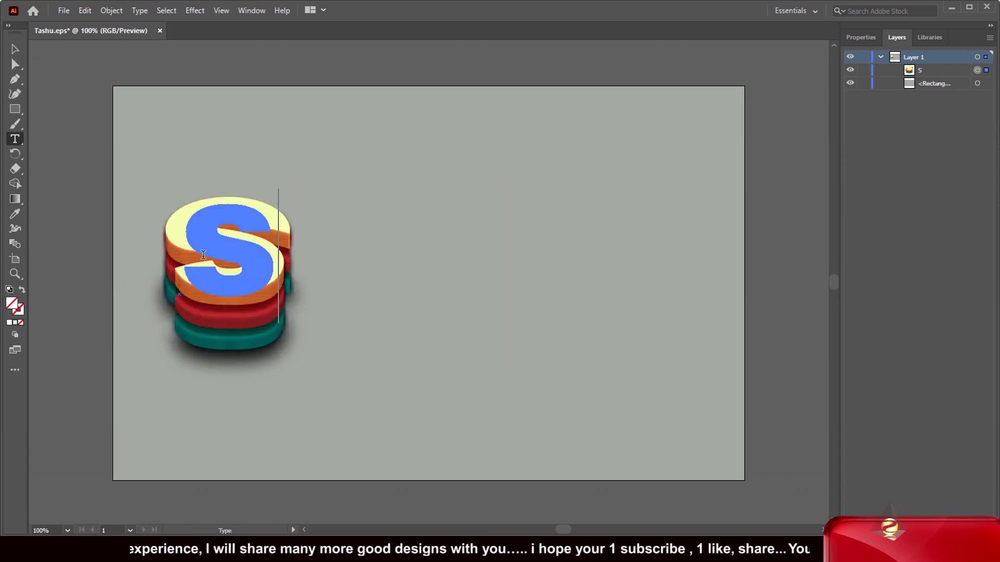
pyautogui.write('UB')
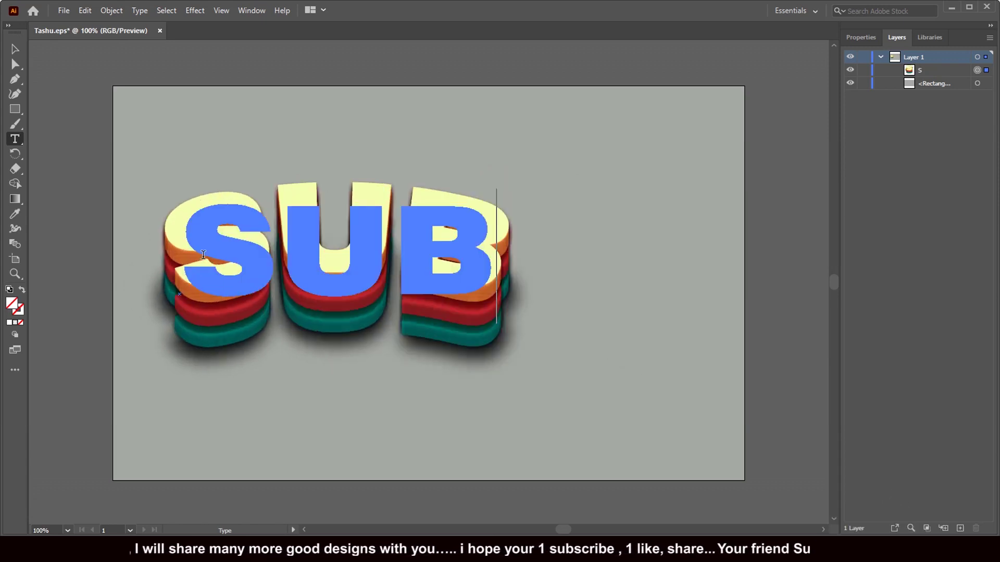
pyautogui.write('H')
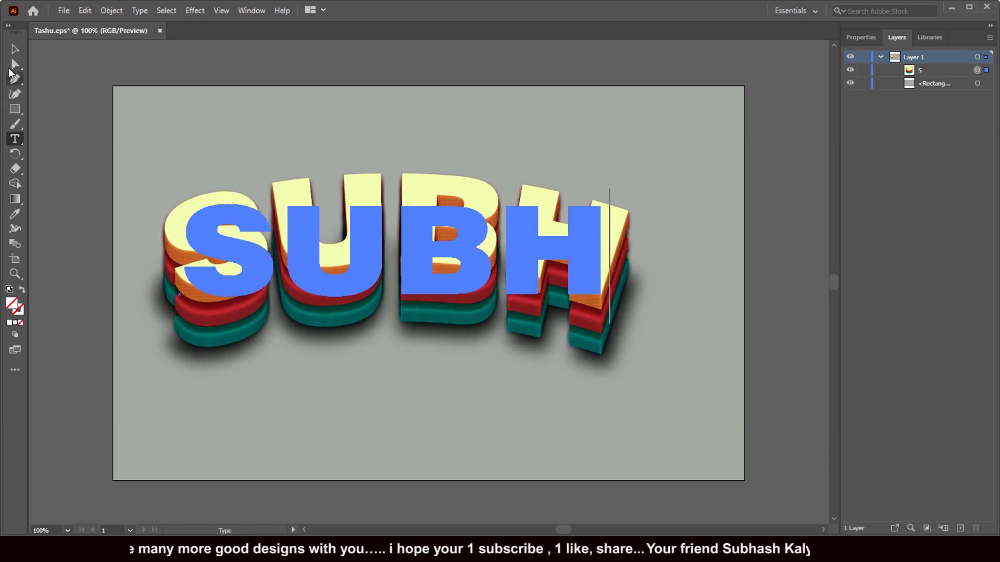
pyautogui.click(11, 53)
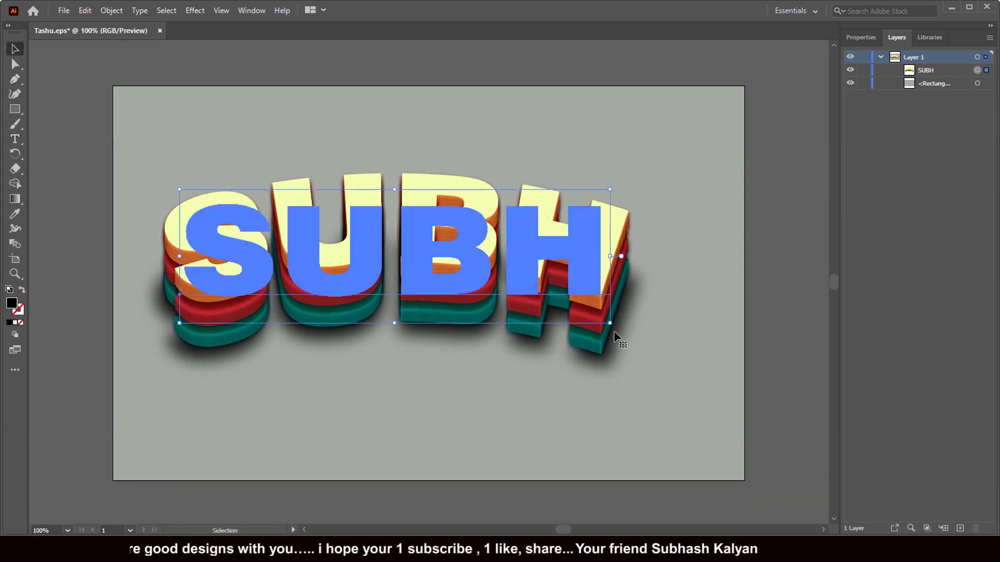
# Scale up the SUBH text and view its Character settings showing the AKRUTI003 font
pyautogui.moveTo(610, 324); pyautogui.dragTo(630, 365)
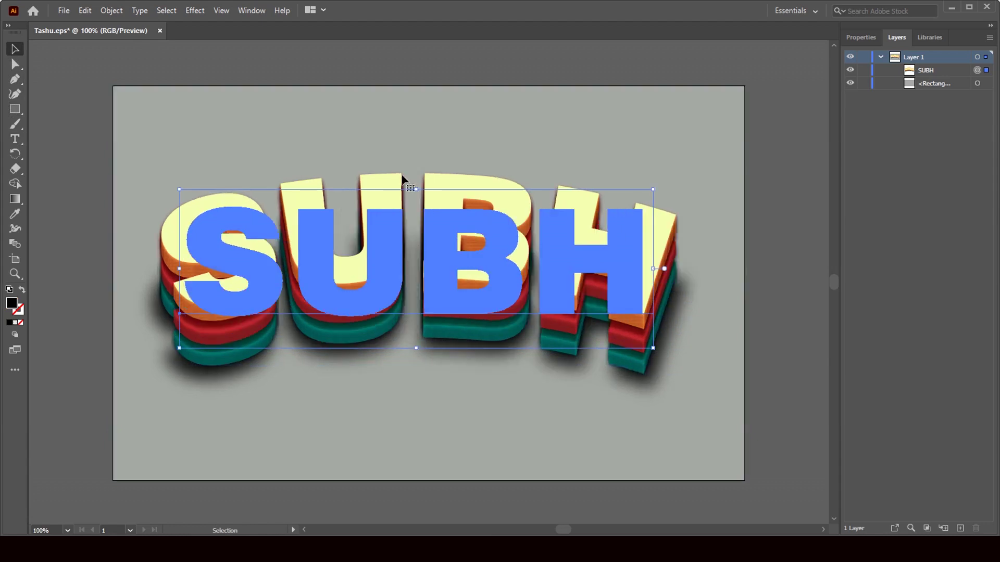
pyautogui.click(866, 37)
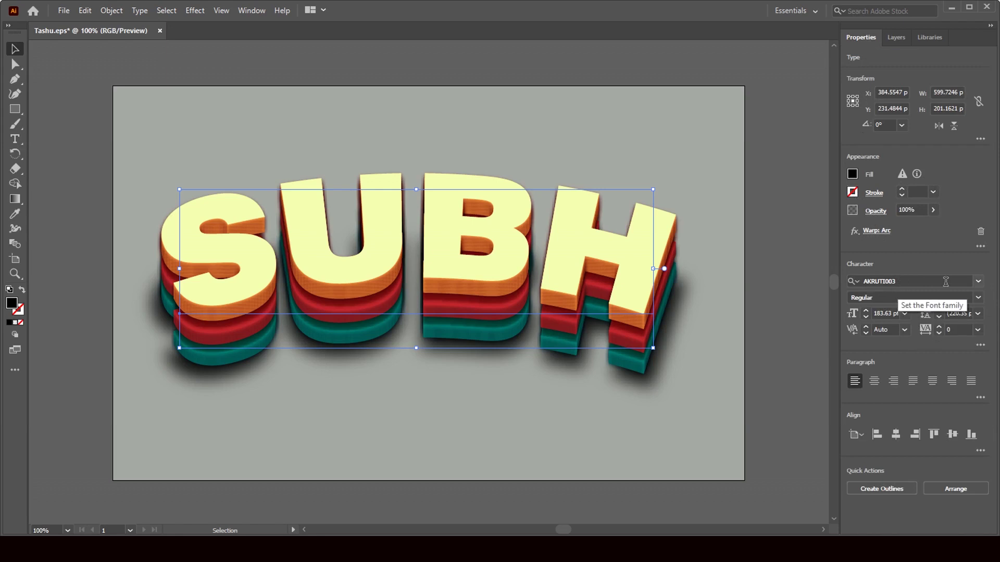
# Change the SUBH font to Mogena Regular and scale the lettering up further
pyautogui.click(979, 282)
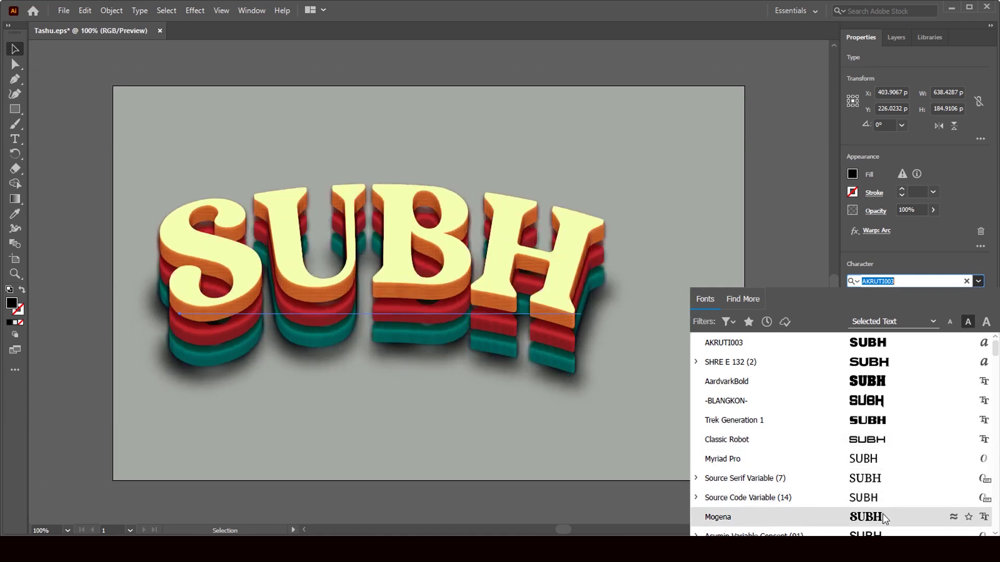
pyautogui.click(883, 514)
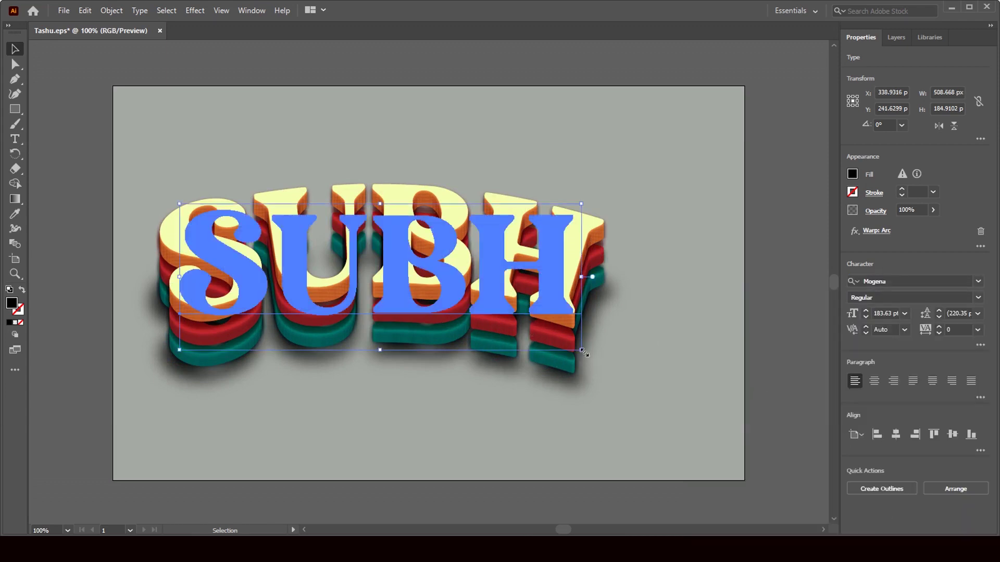
pyautogui.moveTo(582, 352); pyautogui.dragTo(648, 369)
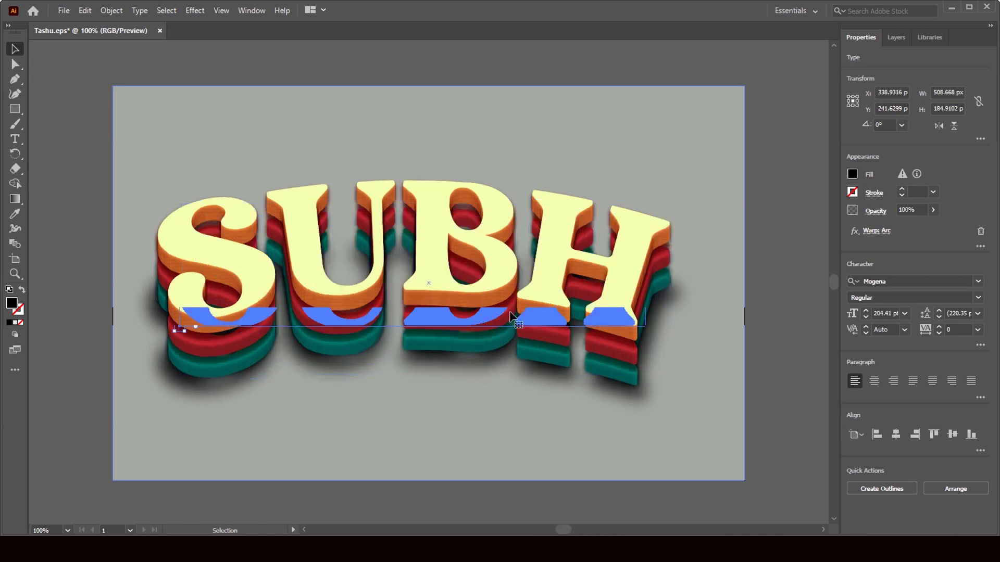
pyautogui.moveTo(511, 316); pyautogui.dragTo(515, 365)
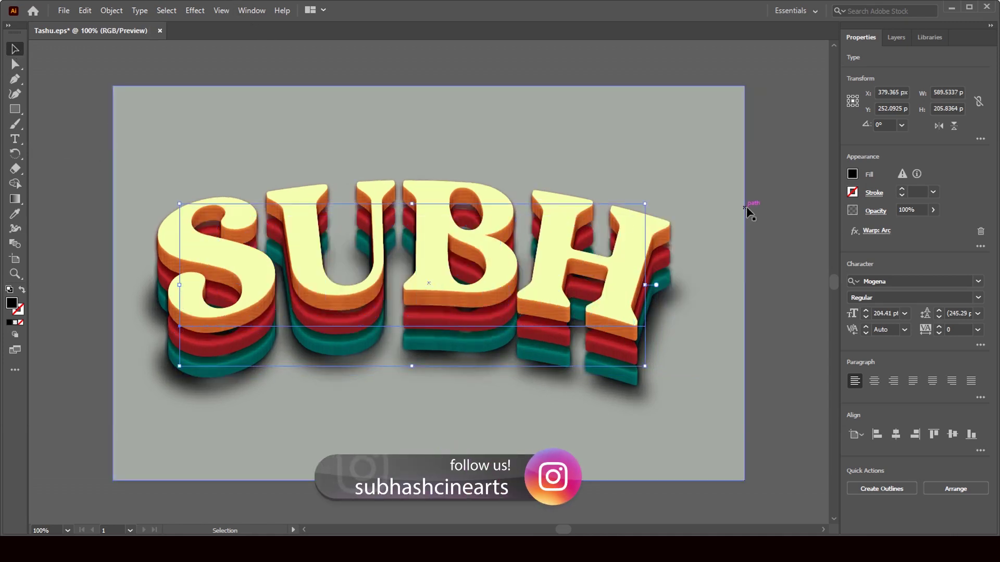
# Hide the grey Rectangle layer so SUBH sits on a white artboard
pyautogui.click(896, 36)
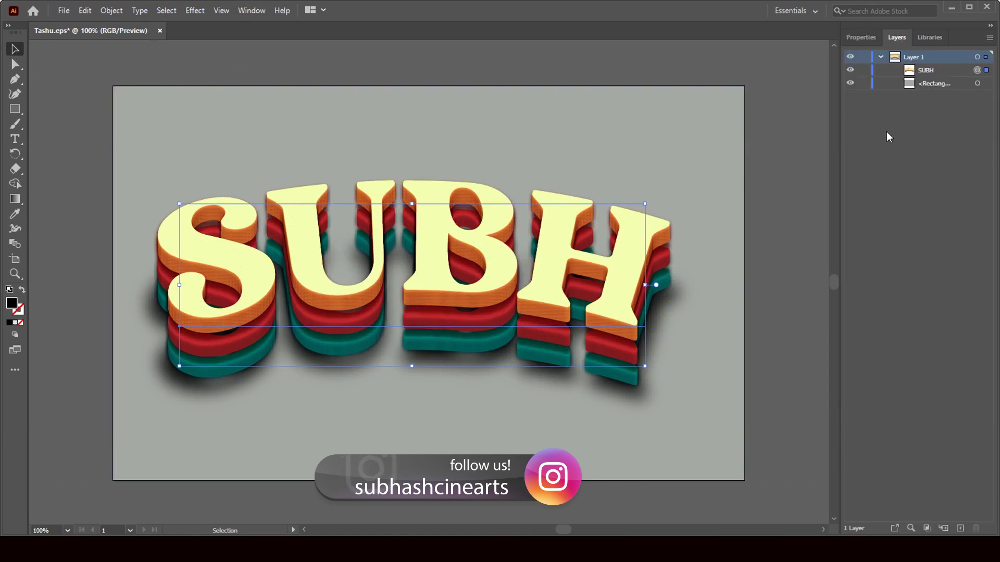
pyautogui.click(851, 84)
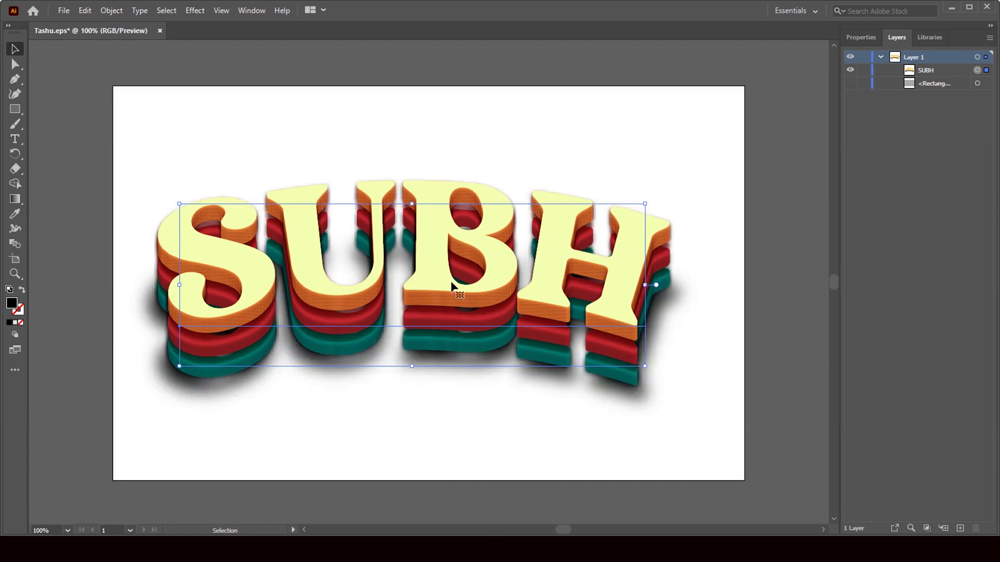
pyautogui.click(63, 11)
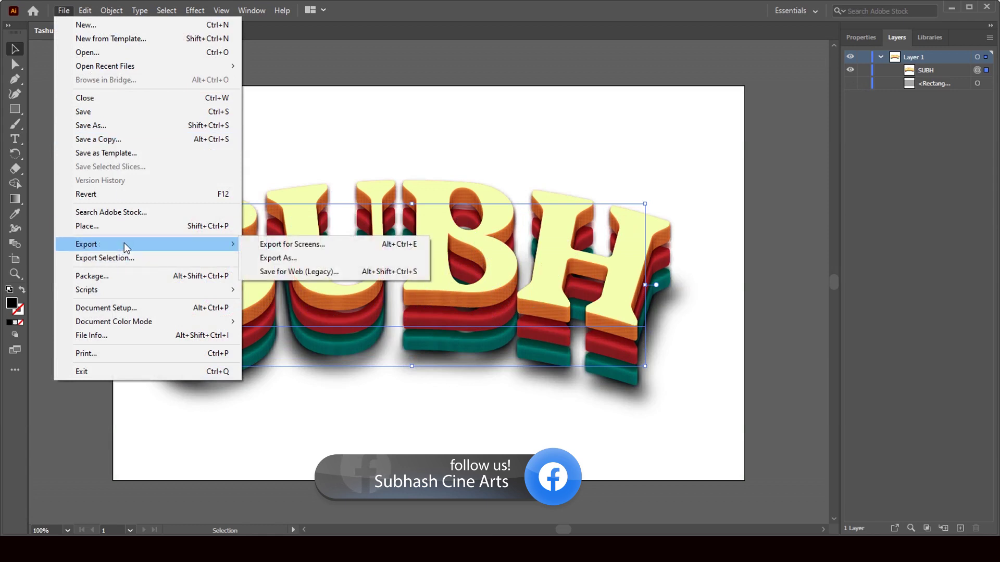
pyautogui.moveTo(86, 244)
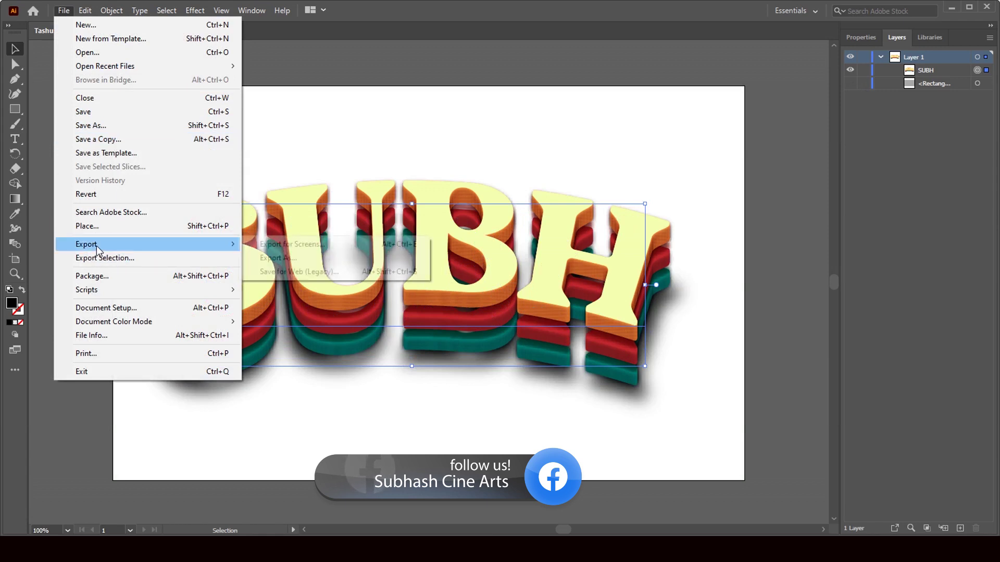
# Export the artwork to Downloads as Tashu PNG at 600 ppi with transparent background
pyautogui.click(280, 255)
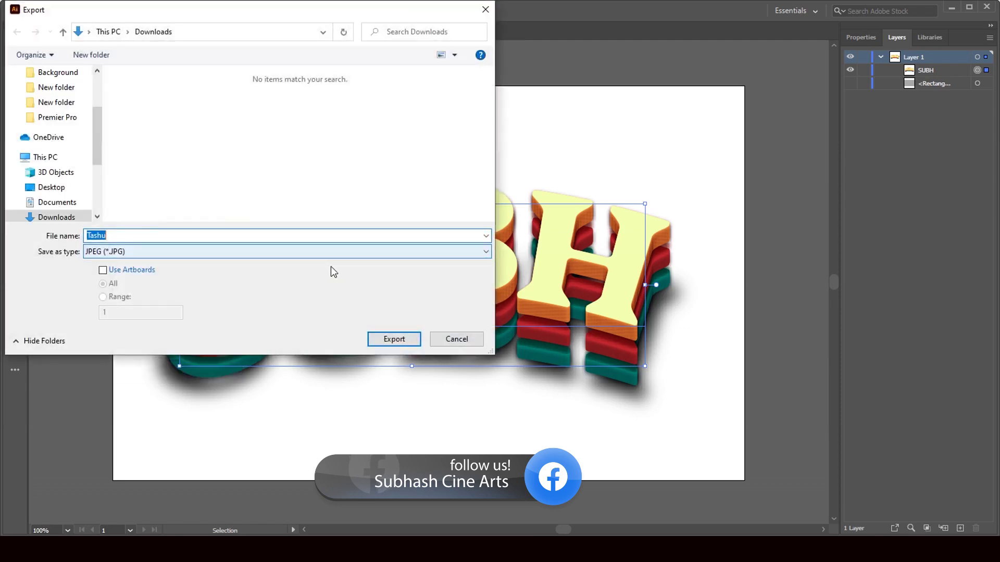
pyautogui.click(146, 251)
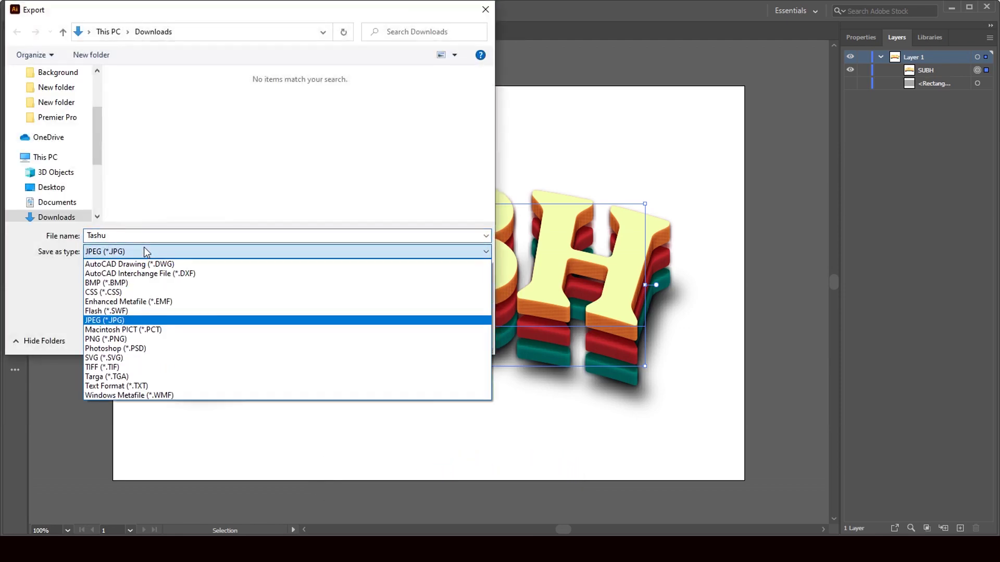
pyautogui.click(165, 341)
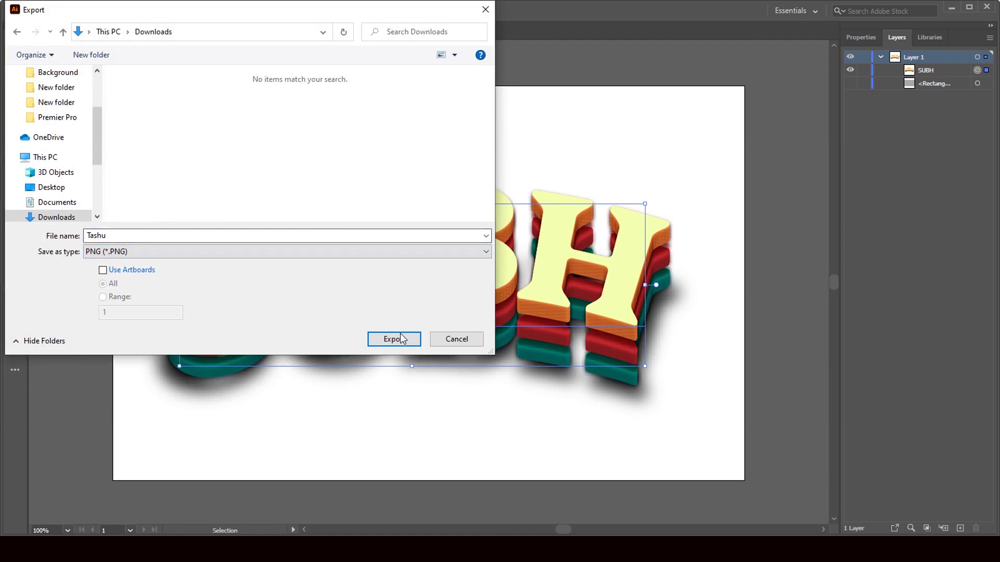
pyautogui.click(399, 339)
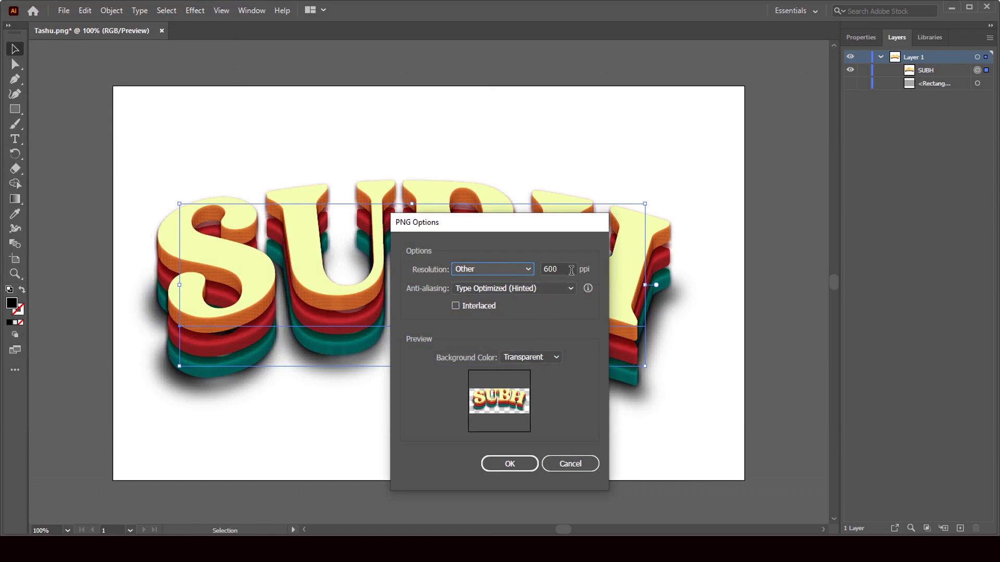
pyautogui.click(510, 464)
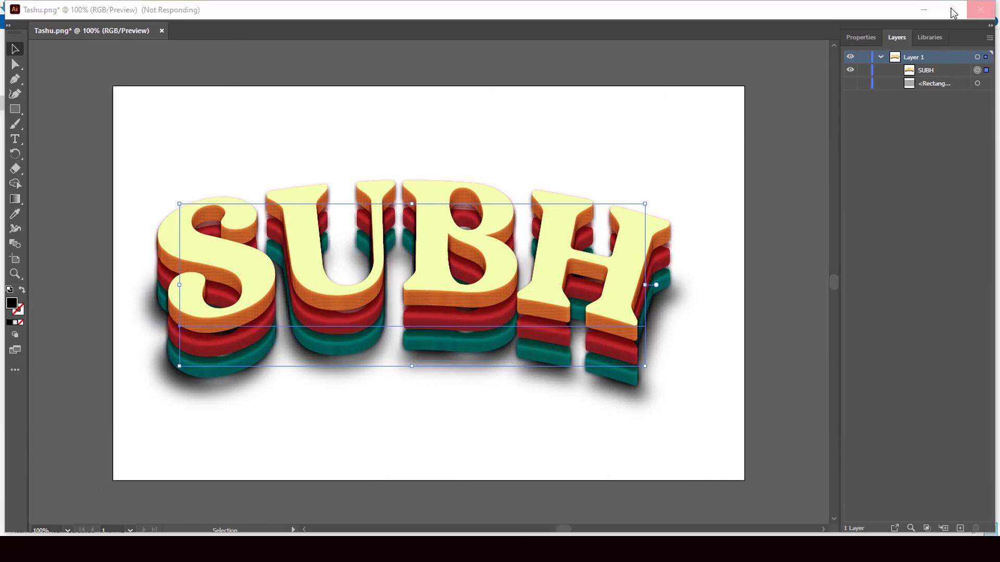
pyautogui.click(924, 9)
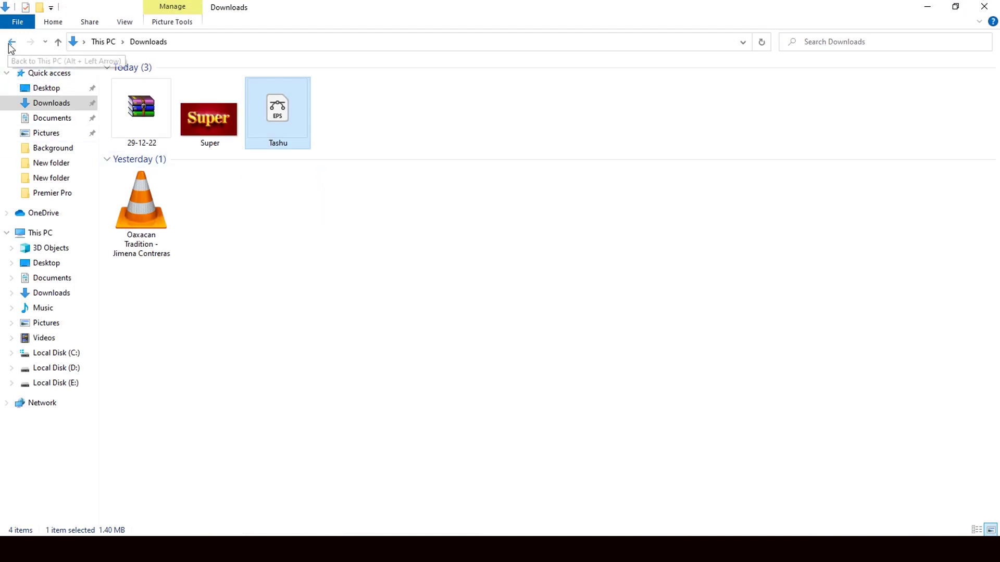
# Drag the exported Tashu PNG from Downloads into the CorelDRAW document
pyautogui.click(928, 7)
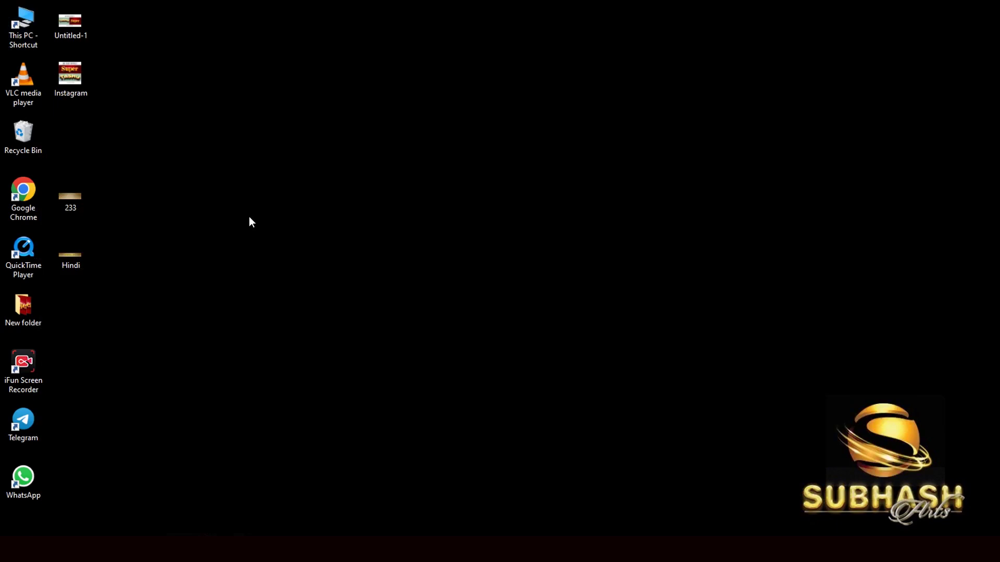
pyautogui.doubleClick(24, 33)
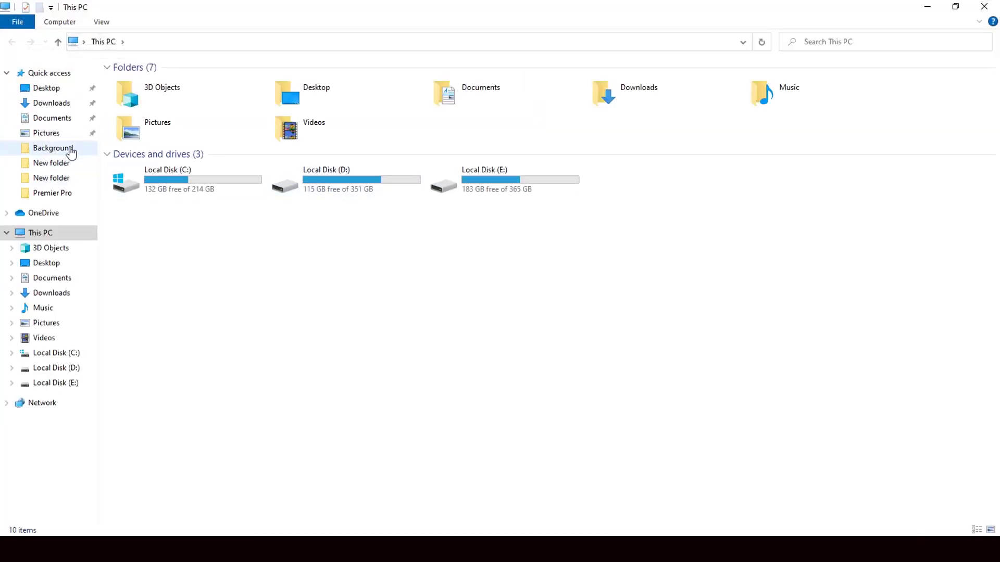
pyautogui.click(62, 104)
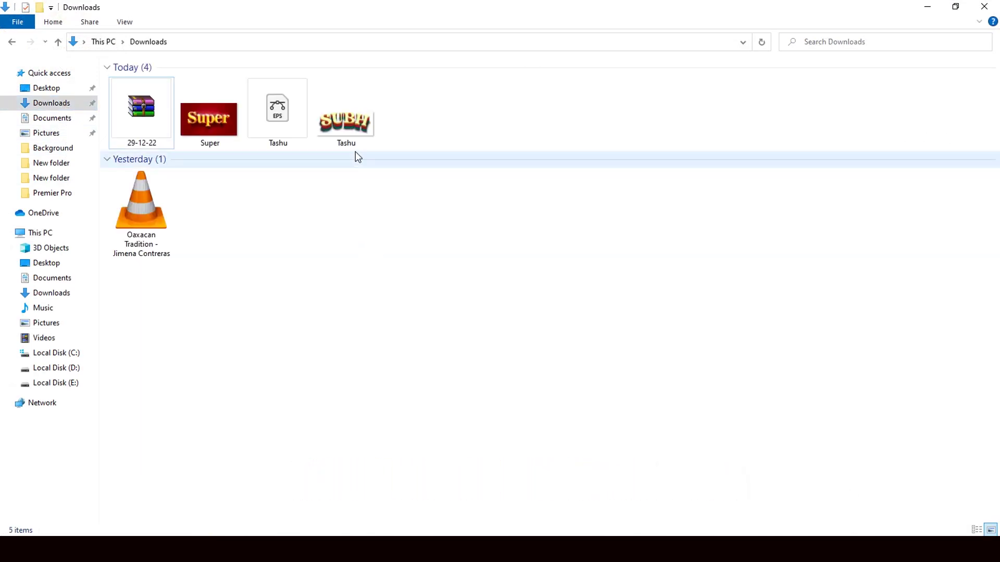
pyautogui.click(367, 143)
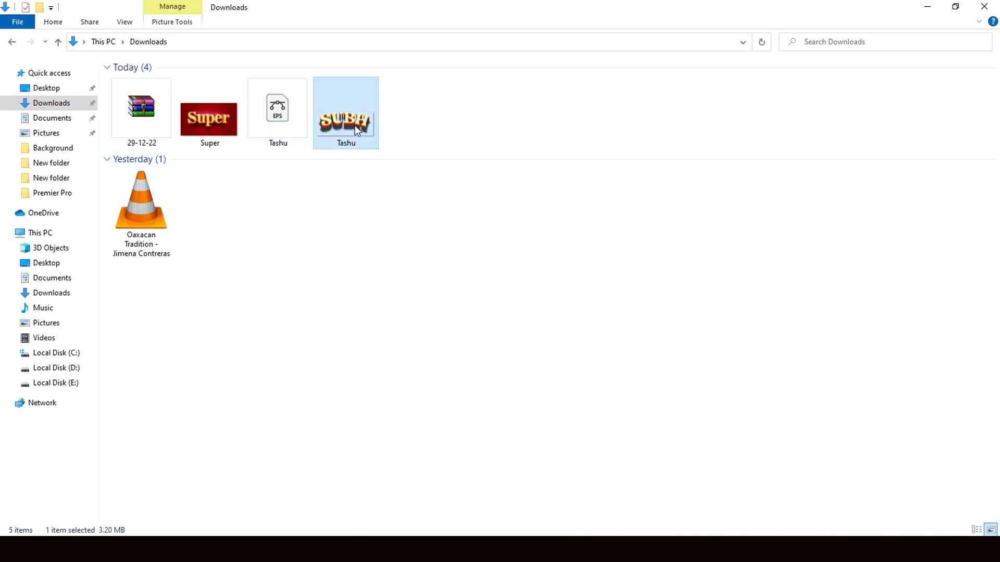
pyautogui.moveTo(355, 125)
pyautogui.mouseDown()
pyautogui.moveTo(544, 476)
pyautogui.moveTo(506, 242)
pyautogui.mouseUp()
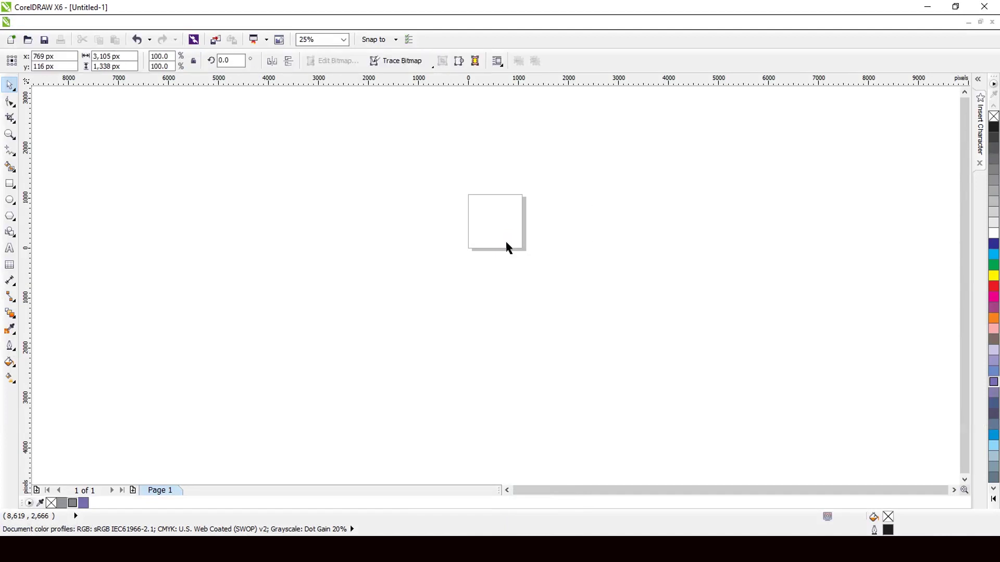
# Scale the SUBH bitmap down to about 954 × 411 px and centre it on the 1080-px page
pyautogui.scroll(2, 514, 223)
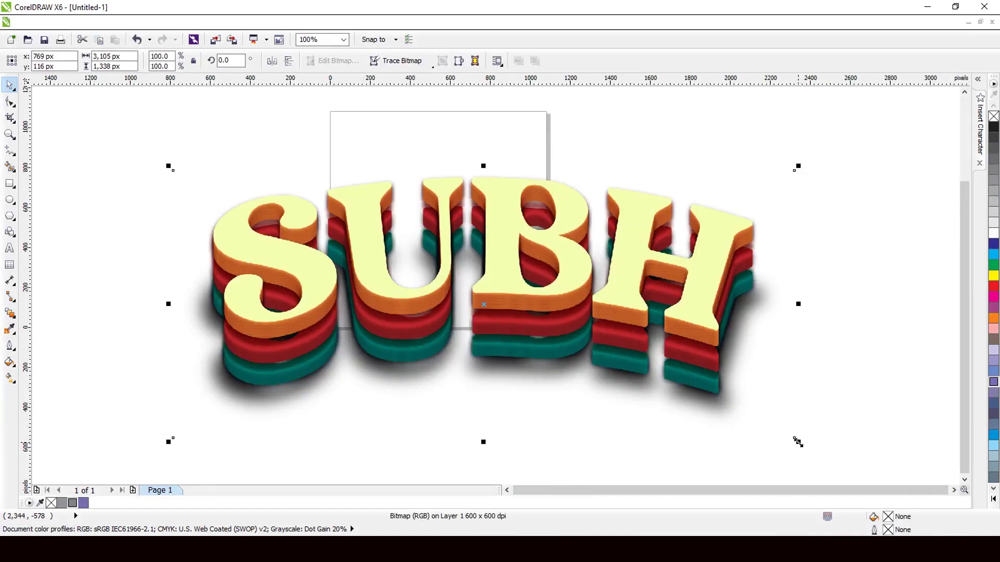
pyautogui.moveTo(798, 442); pyautogui.dragTo(598, 355)
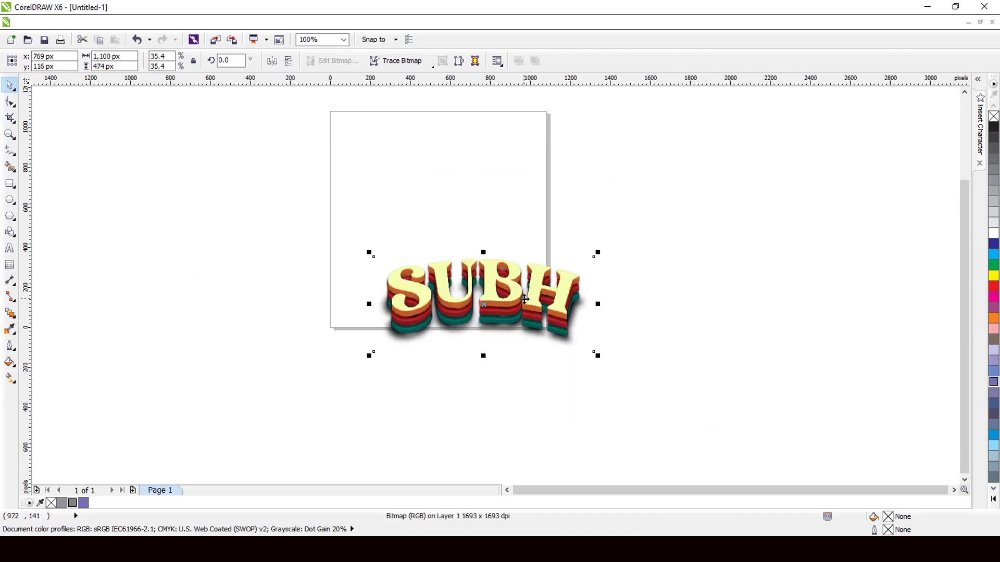
pyautogui.moveTo(524, 299); pyautogui.dragTo(484, 211)
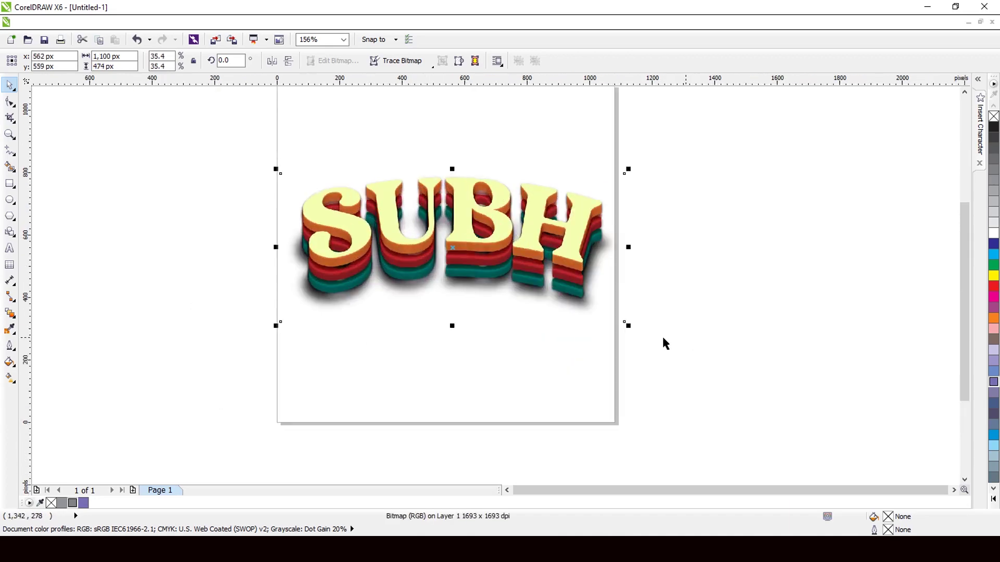
pyautogui.moveTo(628, 327); pyautogui.dragTo(603, 293)
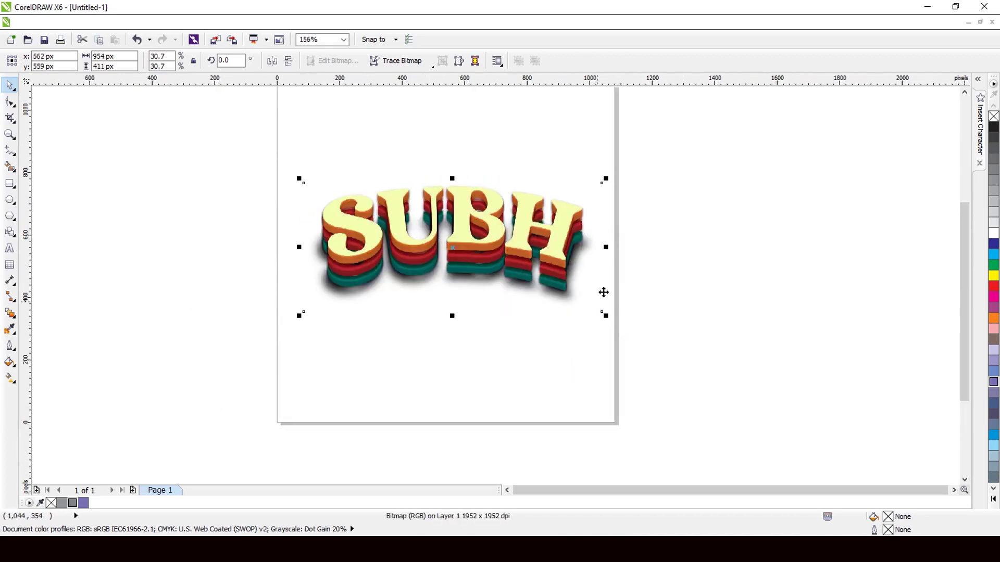
pyautogui.scroll(-1, 521, 255)
pyautogui.scroll(1, 519, 254)
pyautogui.moveTo(520, 253); pyautogui.dragTo(514, 247)
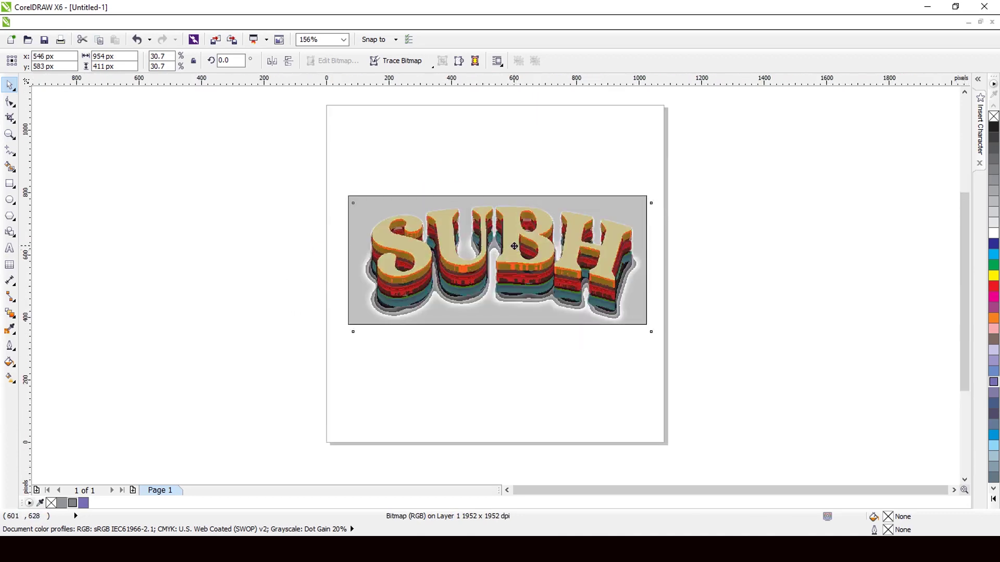
pyautogui.click(256, 224)
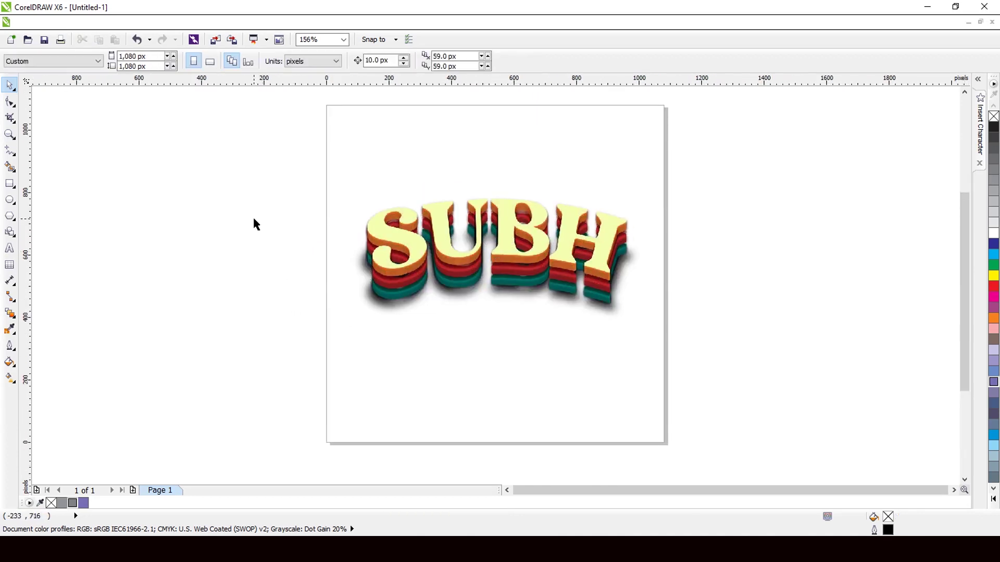
# Add a page-sized background rectangle filled teal with its outline removed
pyautogui.doubleClick(9, 183)
pyautogui.click(10, 85)
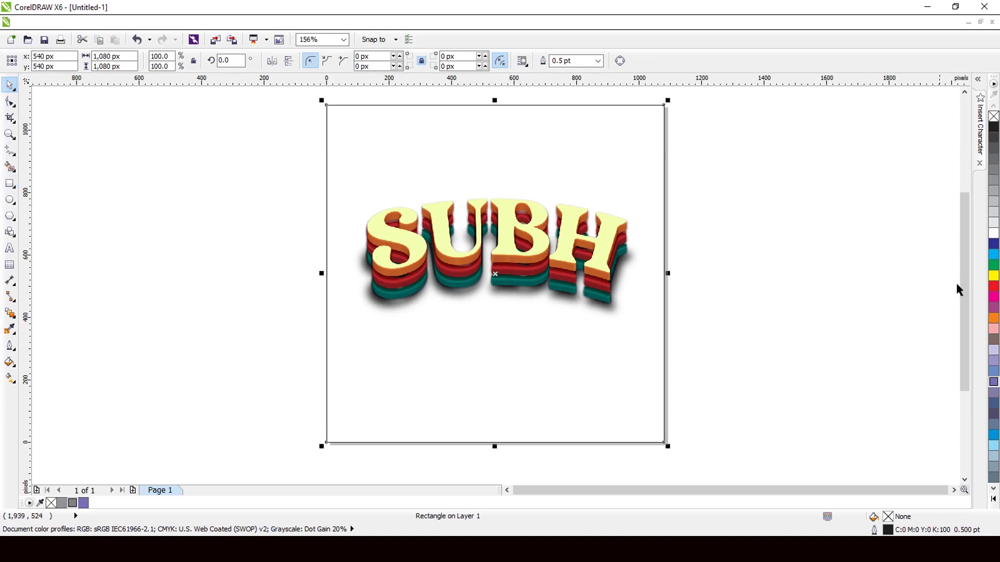
pyautogui.click(995, 257)
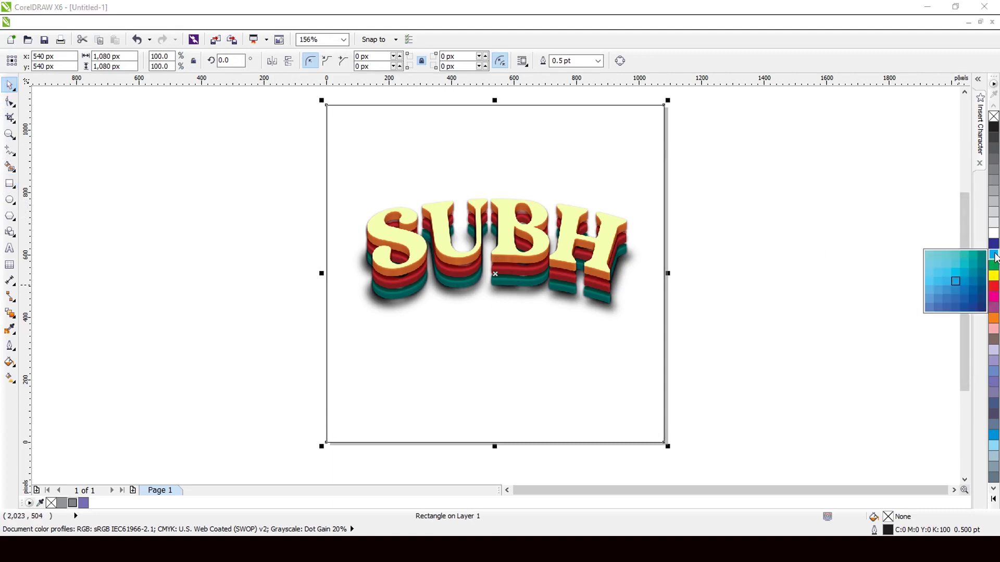
pyautogui.click(979, 263)
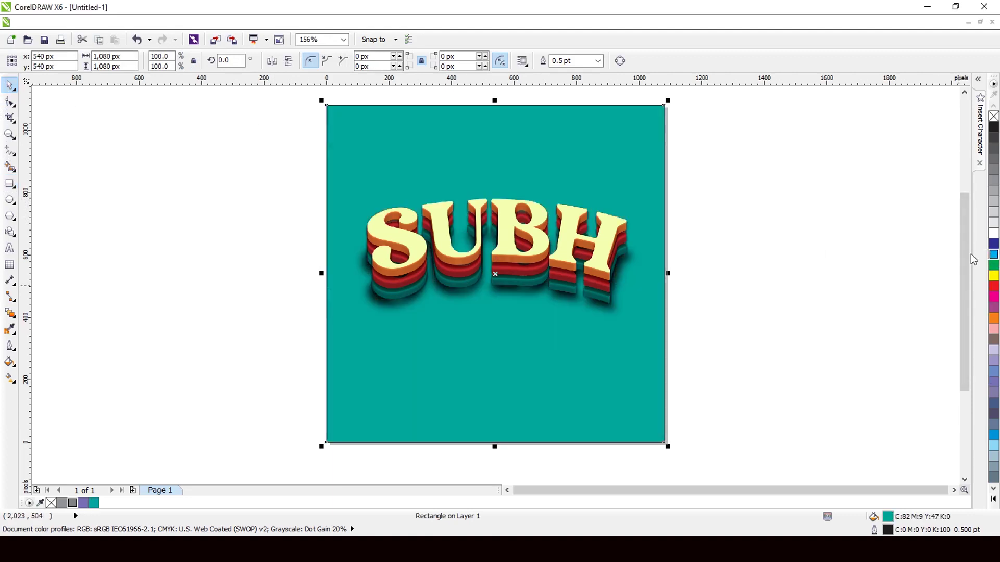
pyautogui.rightClick(994, 116)
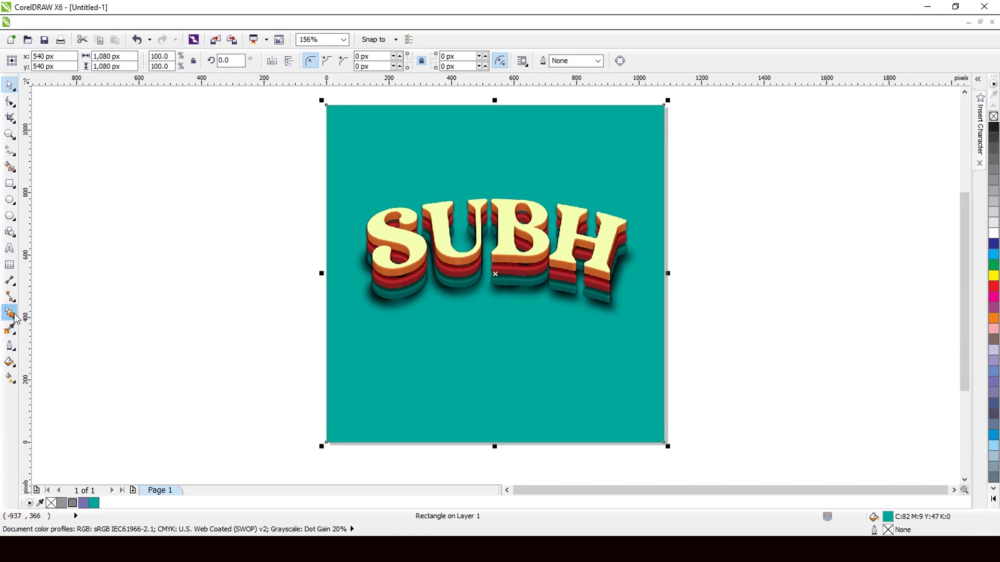
# Give the background rectangle a radial teal-to-white fountain fill
pyautogui.click(10, 365)
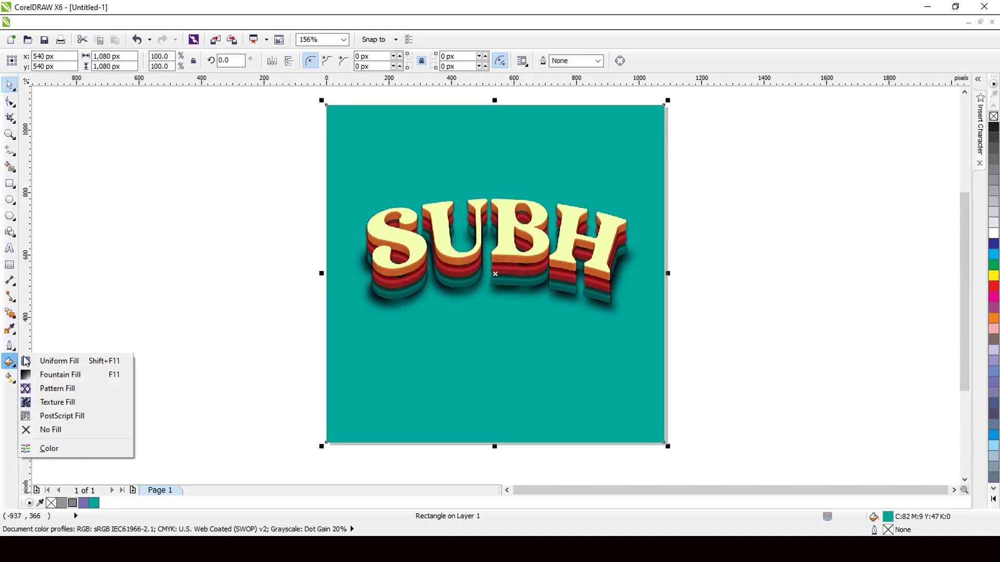
pyautogui.click(70, 376)
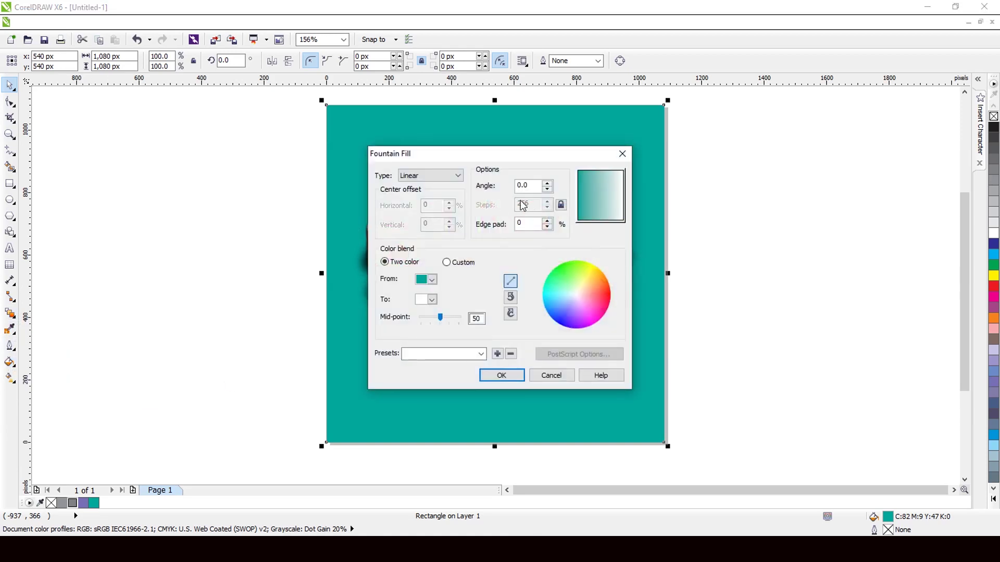
pyautogui.click(446, 177)
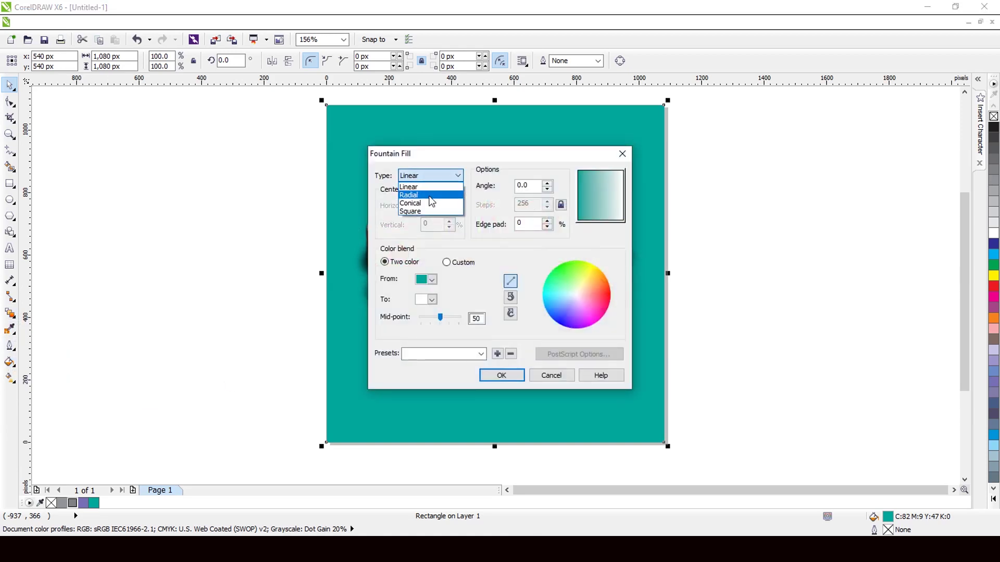
pyautogui.click(433, 196)
pyautogui.click(516, 372)
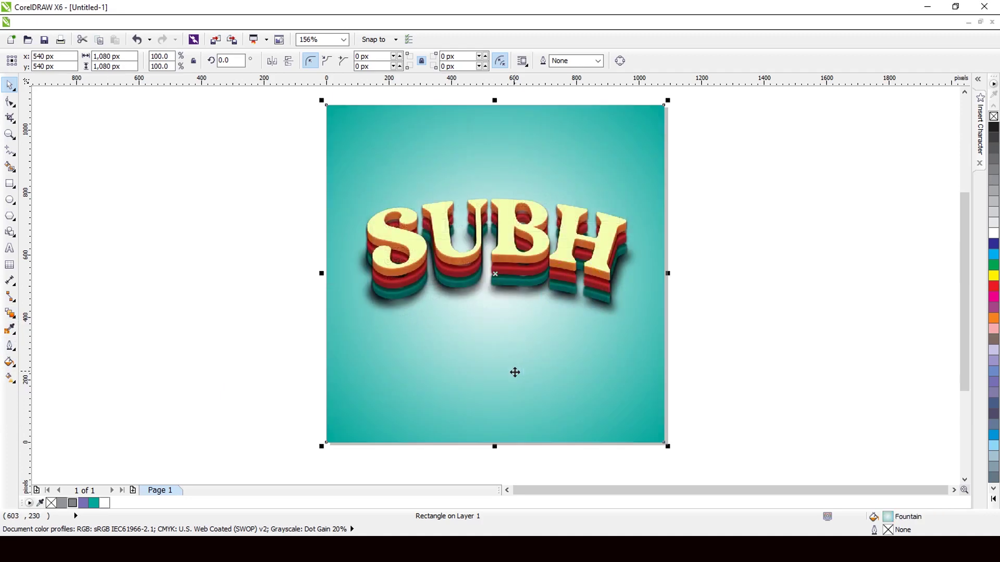
pyautogui.scroll(6, 476, 244)
pyautogui.scroll(-4, 476, 243)
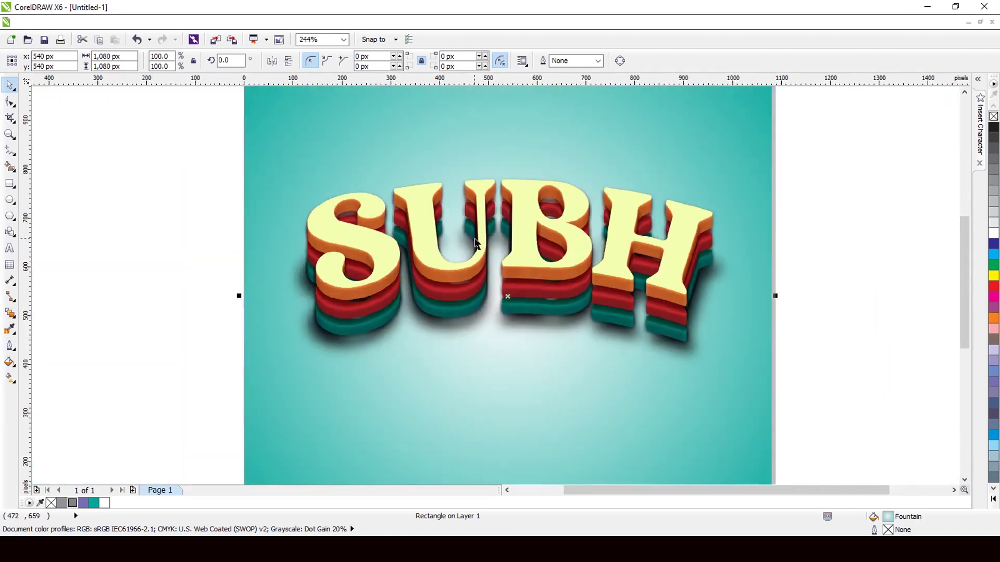
pyautogui.scroll(-2, 477, 244)
pyautogui.scroll(-2, 453, 369)
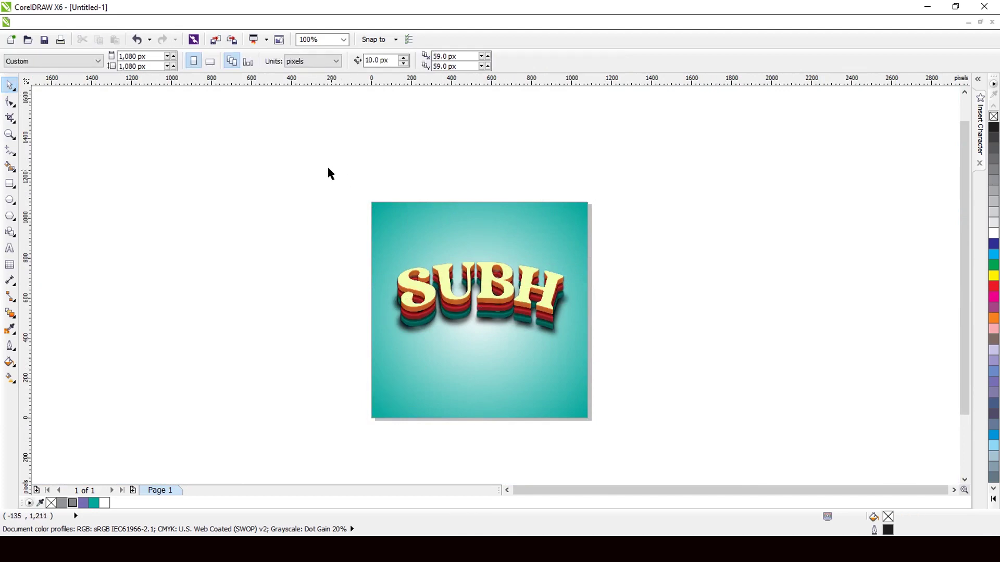
# Delete the SUBH image and its gradient background, then minimize CorelDRAW
pyautogui.moveTo(331, 170); pyautogui.dragTo(672, 474)
pyautogui.scroll(-2, 541, 237)
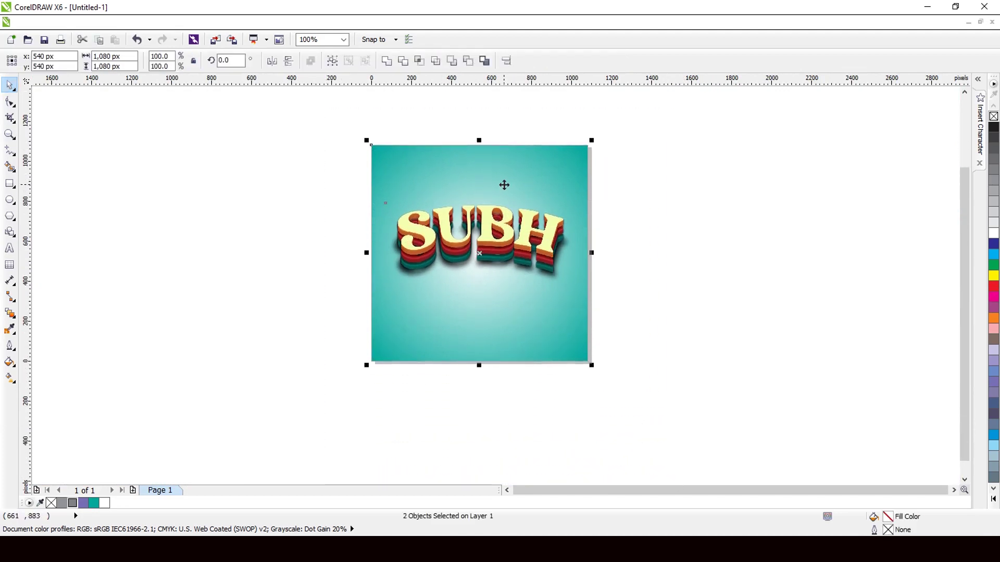
pyautogui.press('Delete')
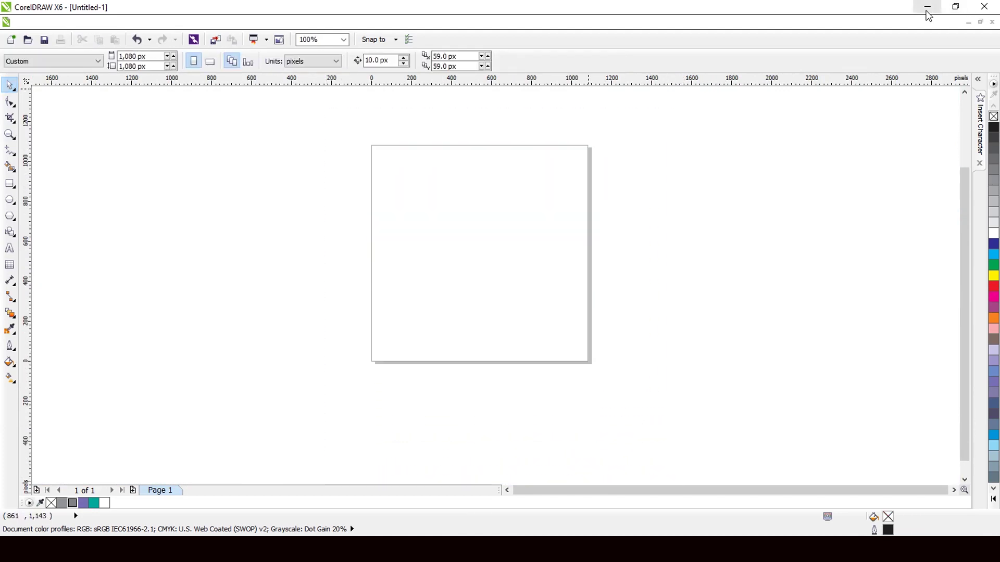
pyautogui.click(927, 7)
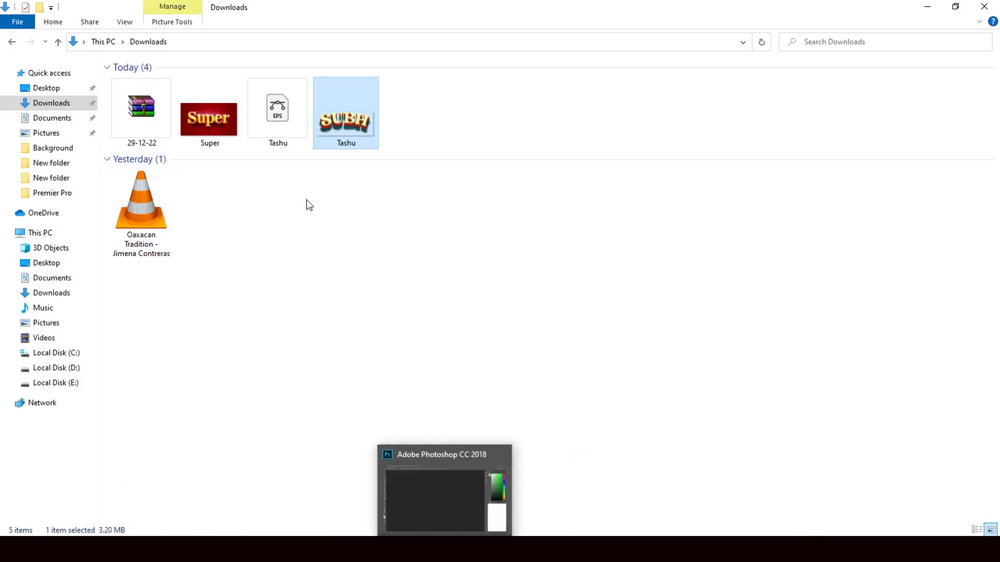
# Open the Super template from Downloads in Photoshop as Super.psd
pyautogui.click(221, 129)
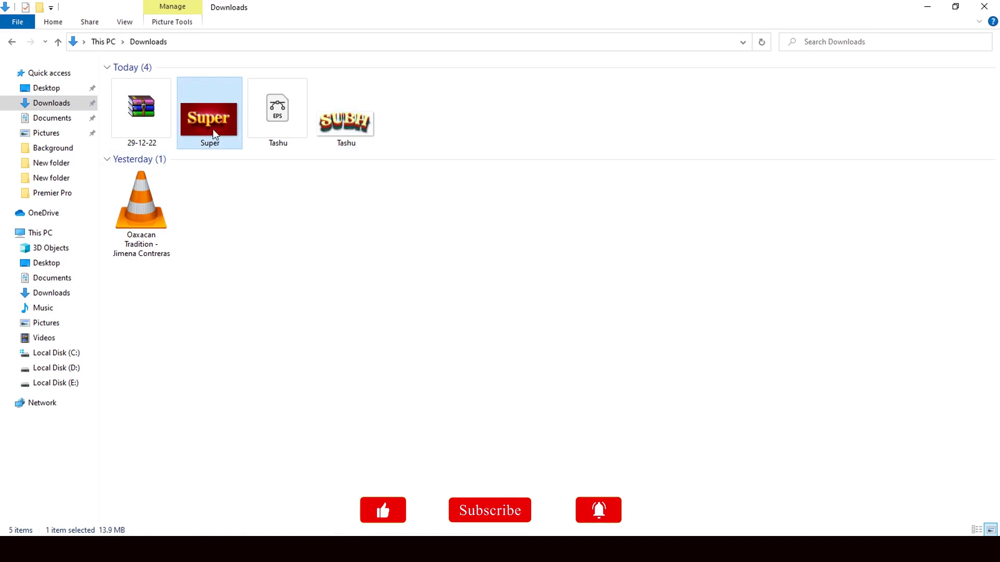
pyautogui.moveTo(216, 132)
pyautogui.mouseDown()
pyautogui.moveTo(453, 533)
pyautogui.moveTo(470, 333)
pyautogui.mouseUp()
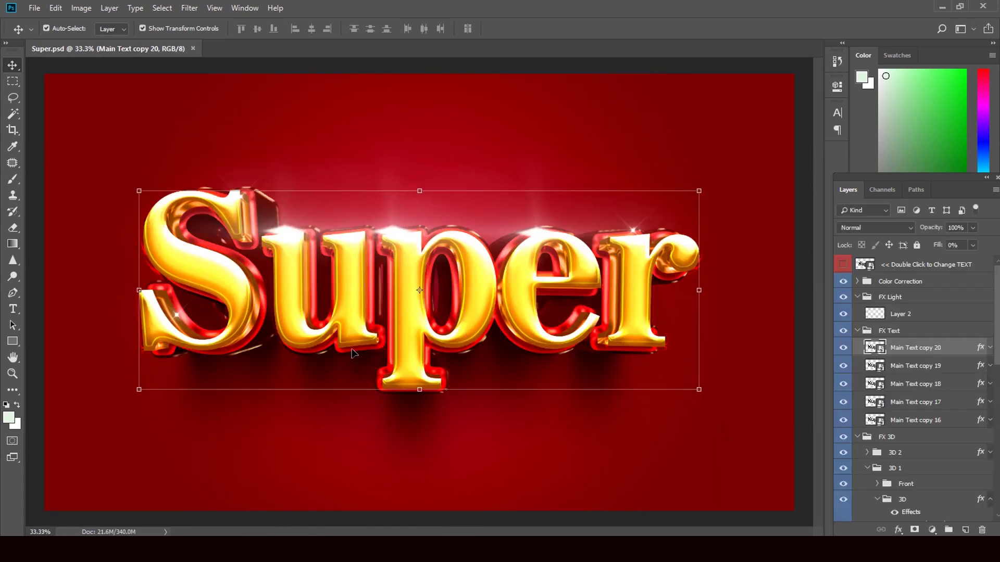
# Open the template's smart object and retype its text as 'Super'
pyautogui.doubleClick(868, 267)
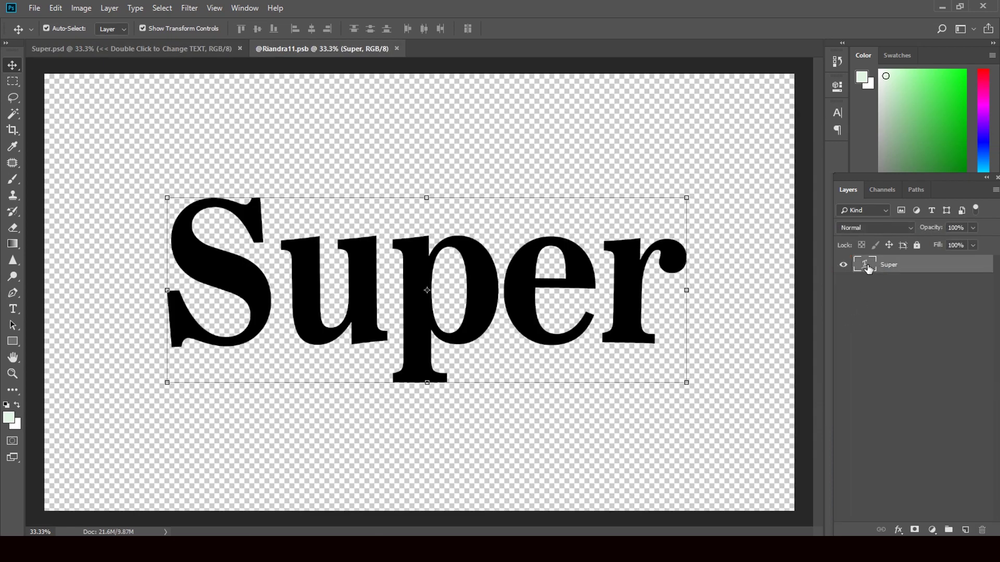
pyautogui.doubleClick(865, 266)
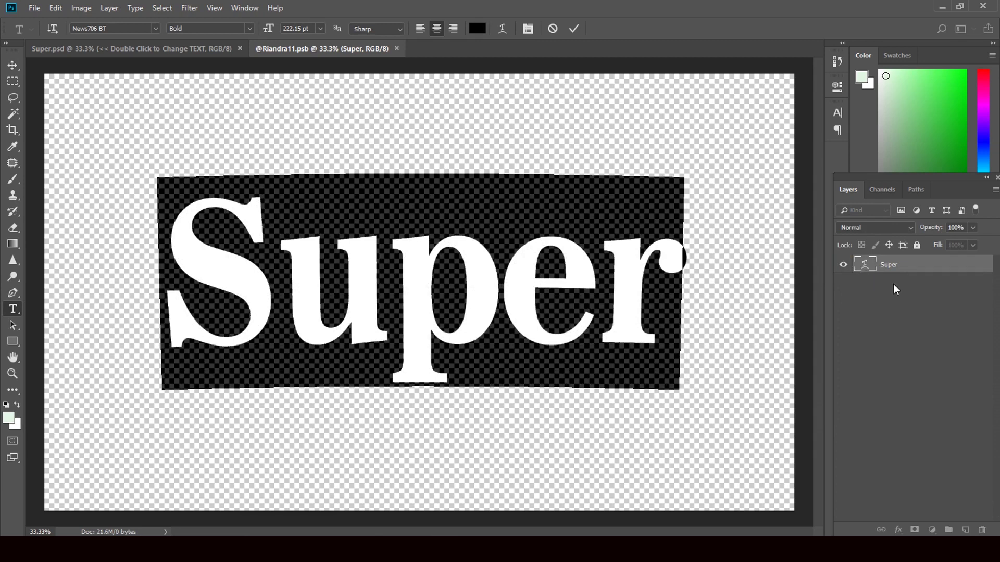
pyautogui.write('S')
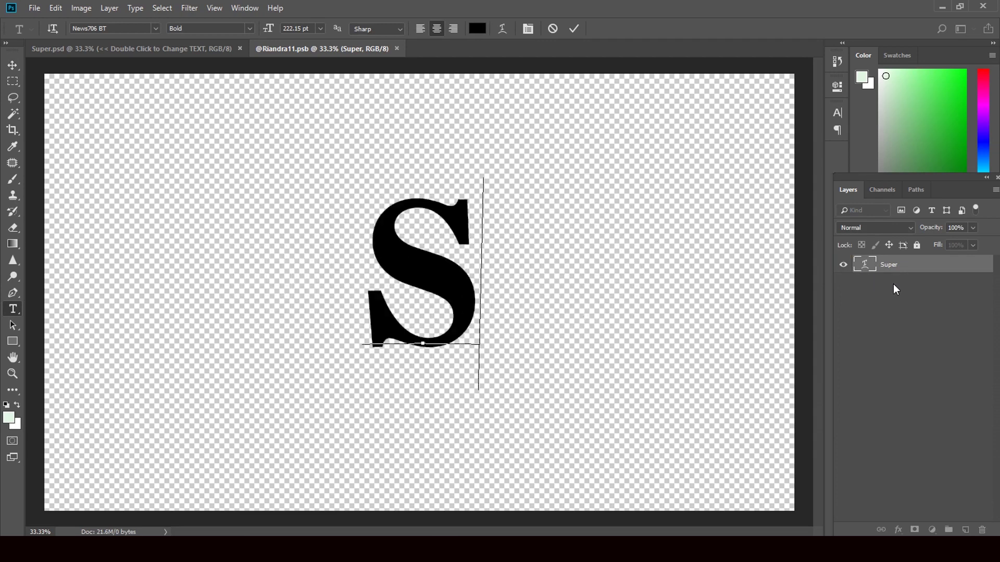
pyautogui.write('uper')
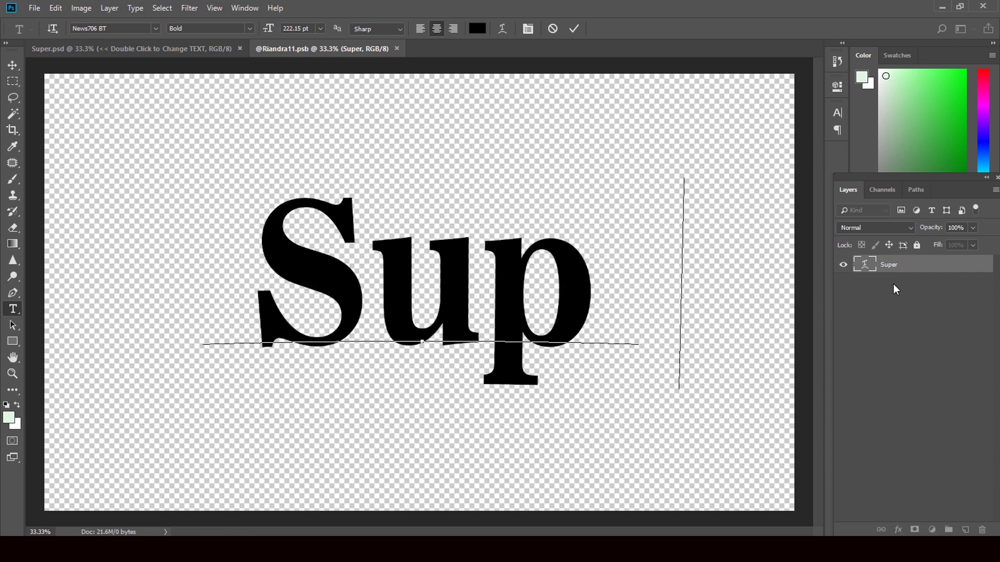
pyautogui.click(12, 65)
# Set the Super text's font to AKRUT I 027
pyautogui.click(12, 308)
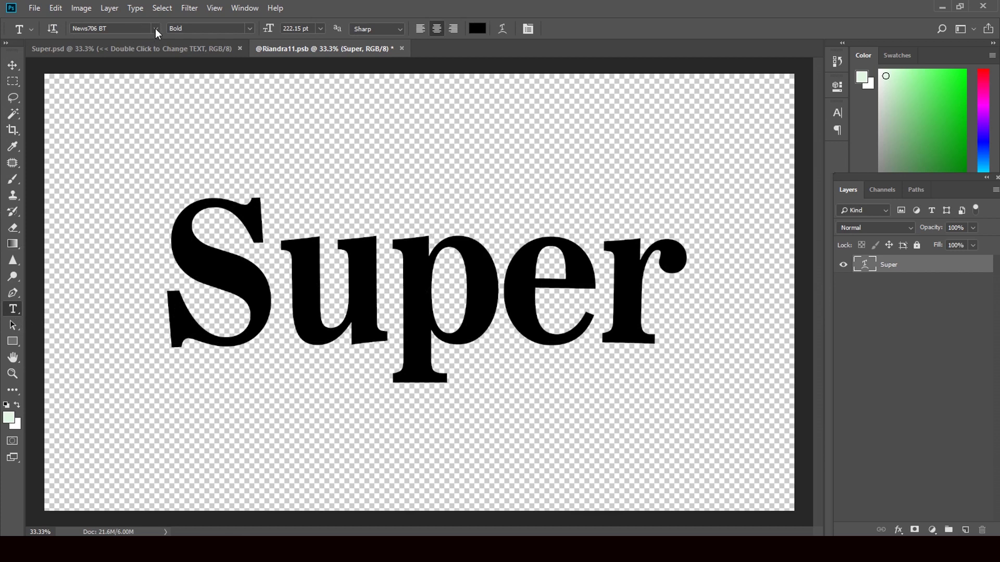
pyautogui.click(155, 28)
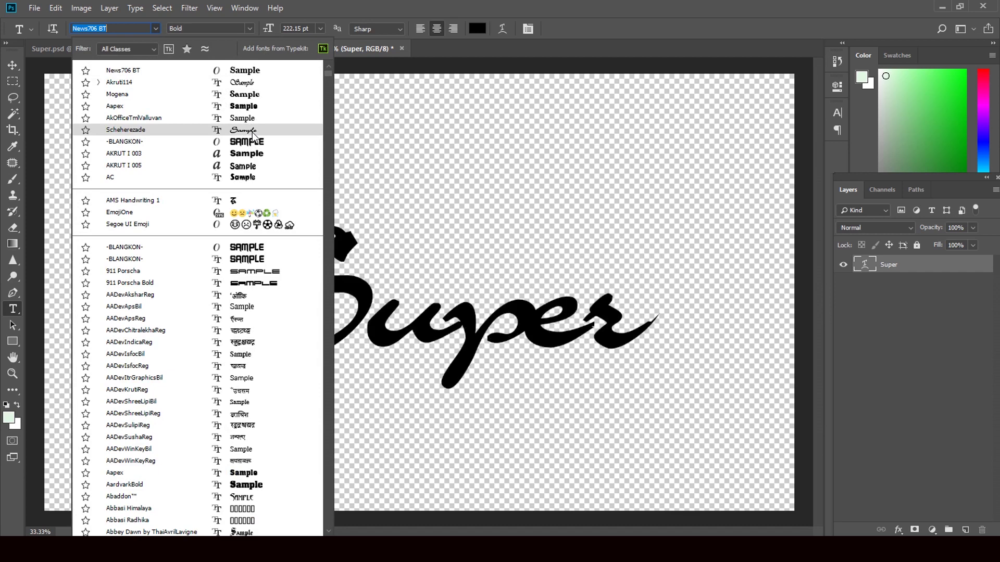
pyautogui.scroll(-2, 254, 290)
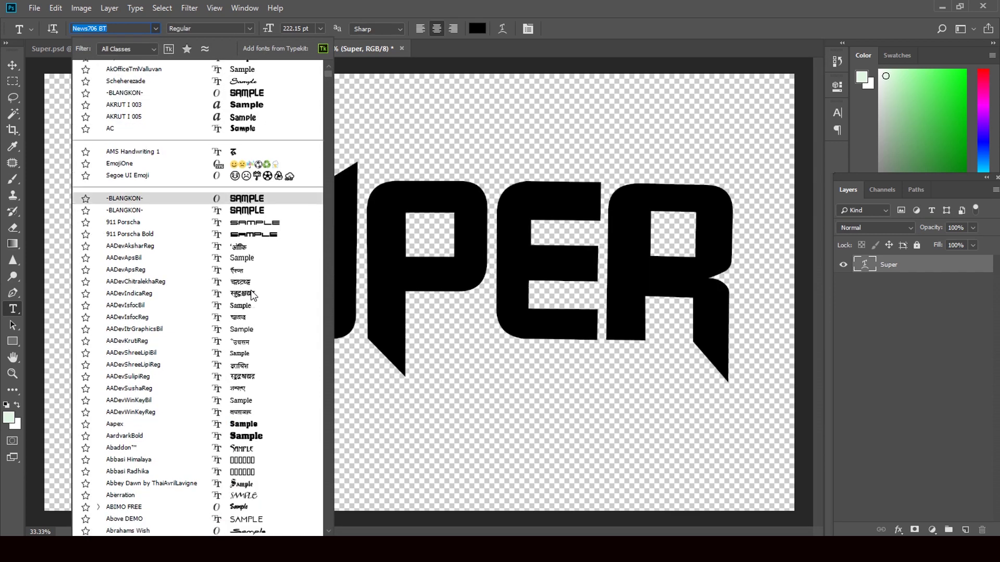
pyautogui.scroll(-1, 254, 292)
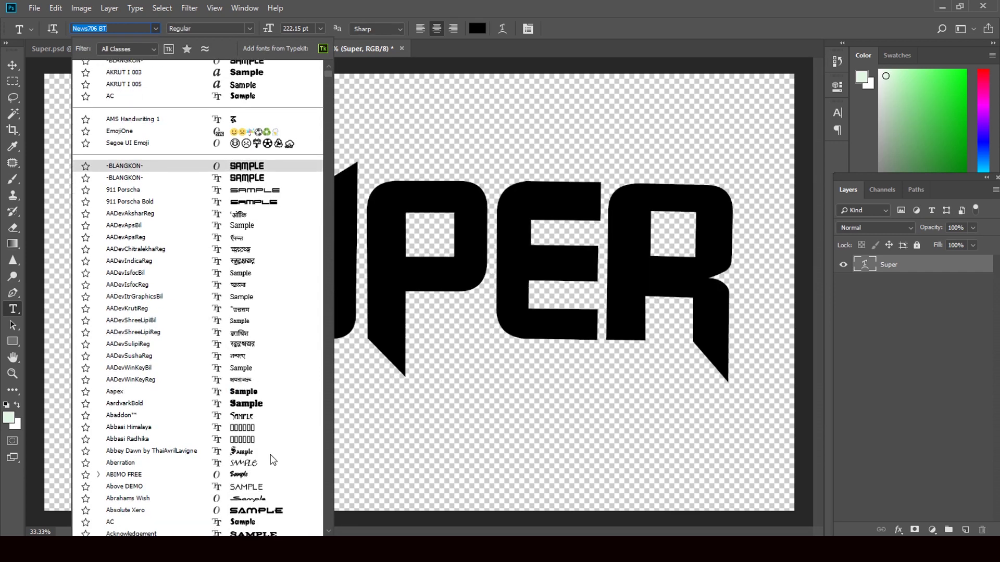
pyautogui.scroll(-3, 271, 465)
pyautogui.scroll(-2, 269, 462)
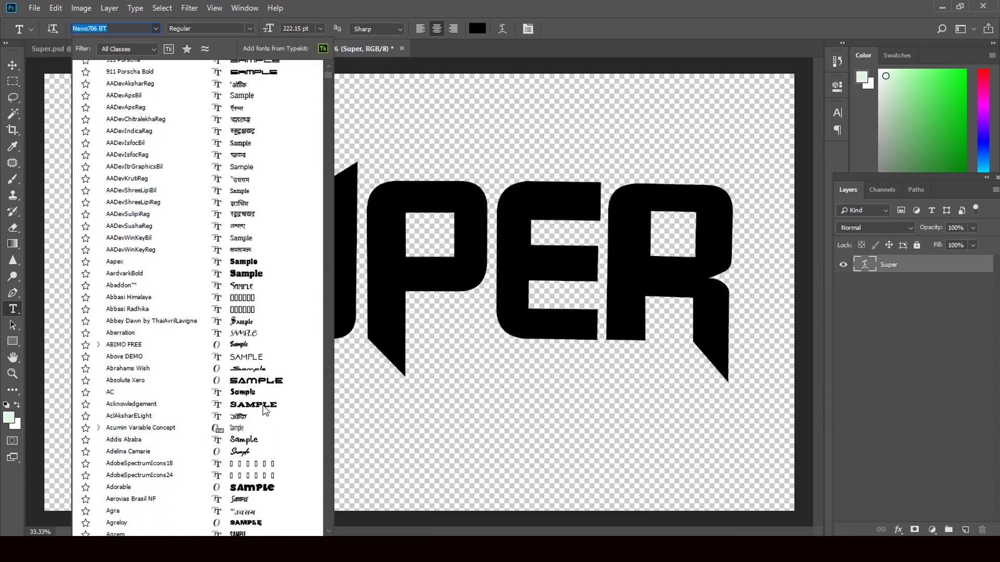
pyautogui.scroll(-1, 251, 399)
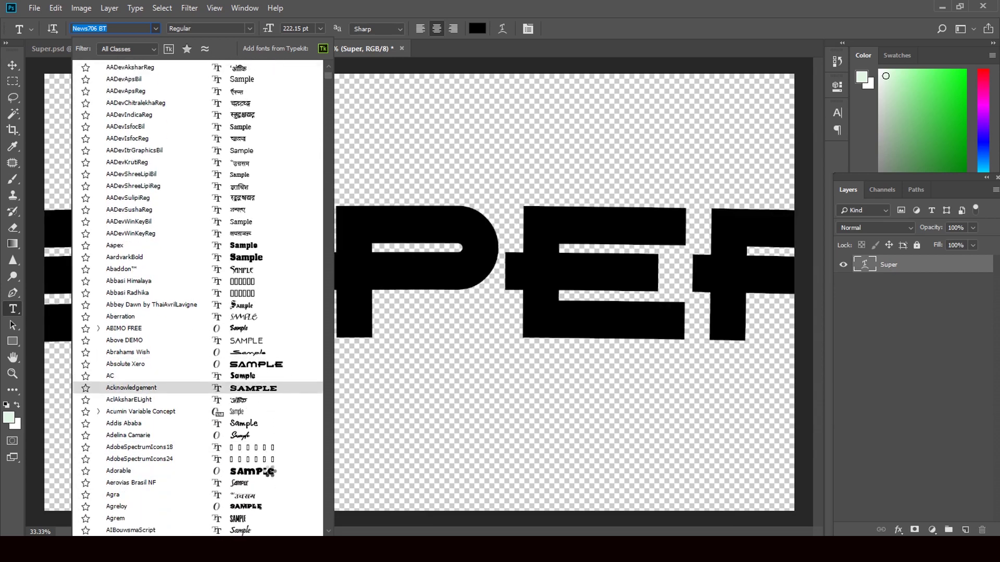
pyautogui.scroll(-1, 250, 404)
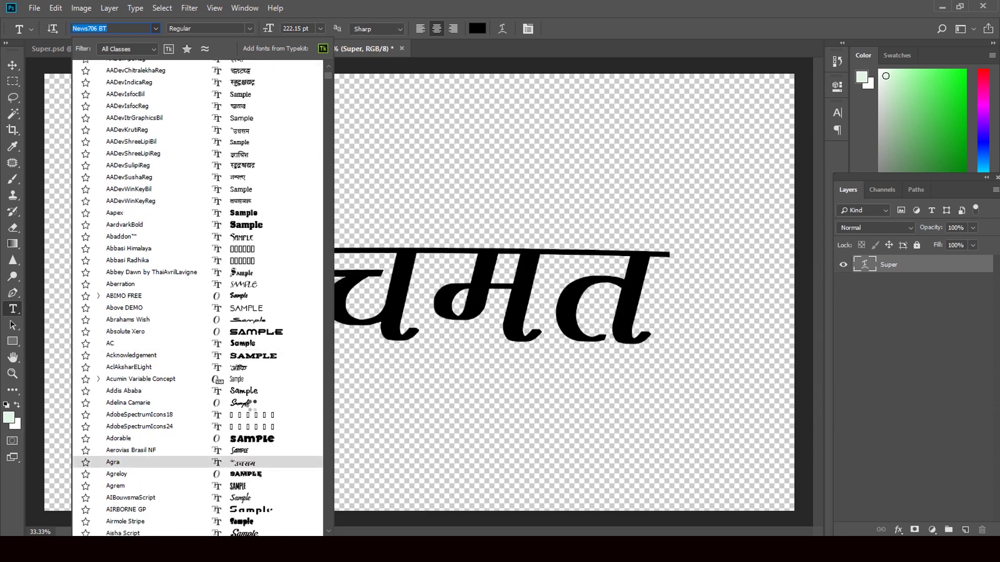
pyautogui.scroll(-1, 255, 406)
pyautogui.scroll(-1, 257, 453)
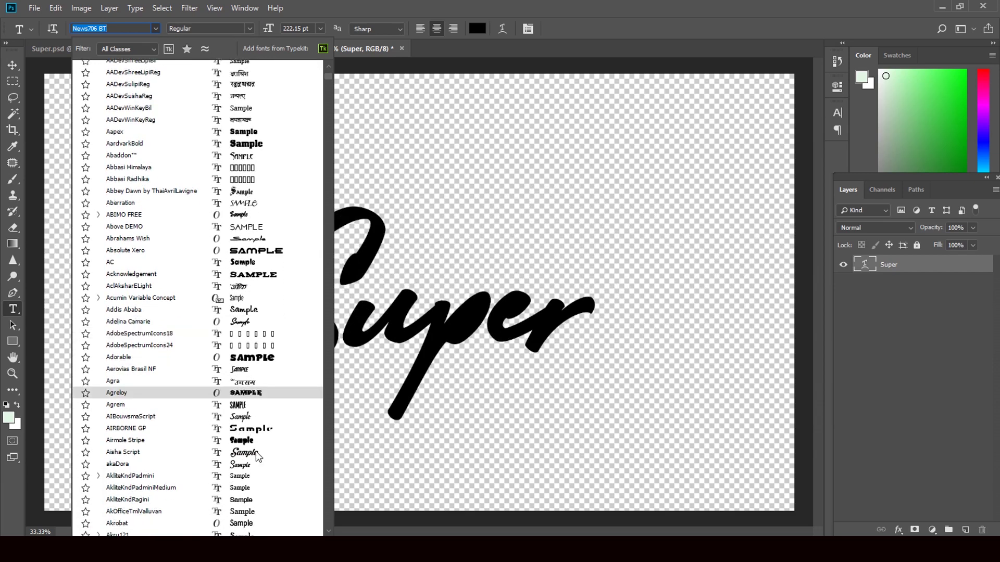
pyautogui.scroll(-1, 256, 453)
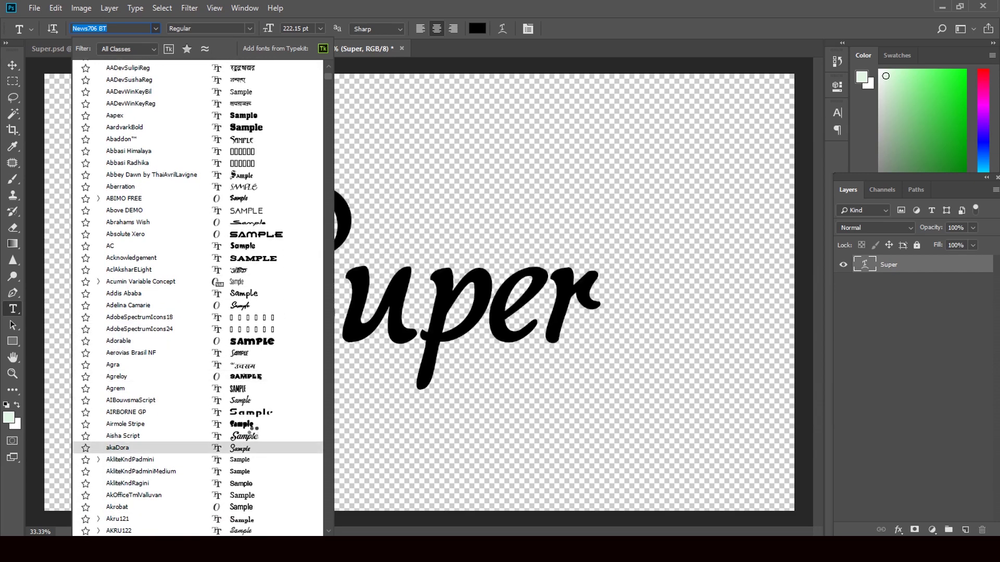
pyautogui.scroll(-2, 255, 432)
pyautogui.scroll(-2, 256, 439)
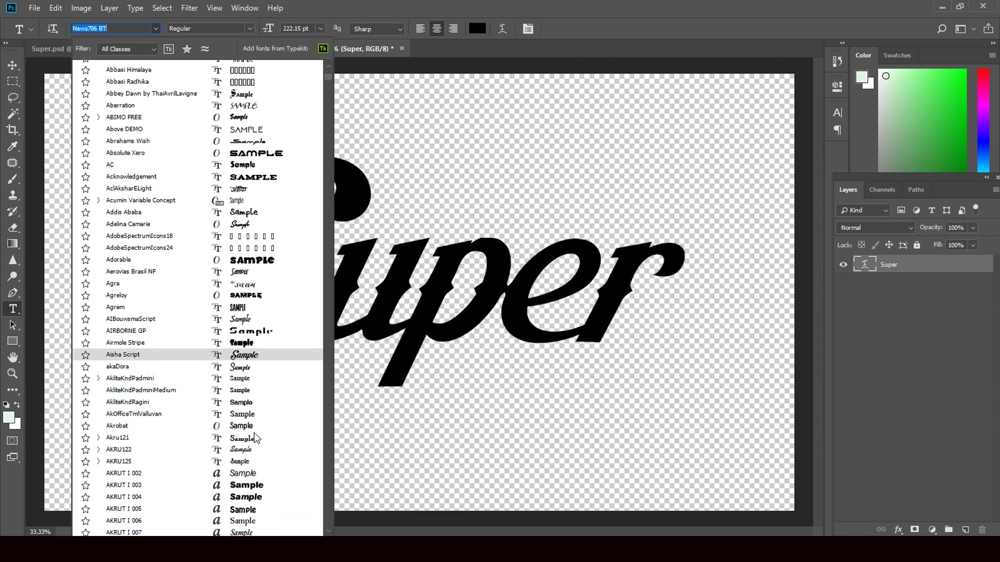
pyautogui.scroll(-2, 257, 469)
pyautogui.scroll(-1, 258, 479)
pyautogui.scroll(-2, 258, 492)
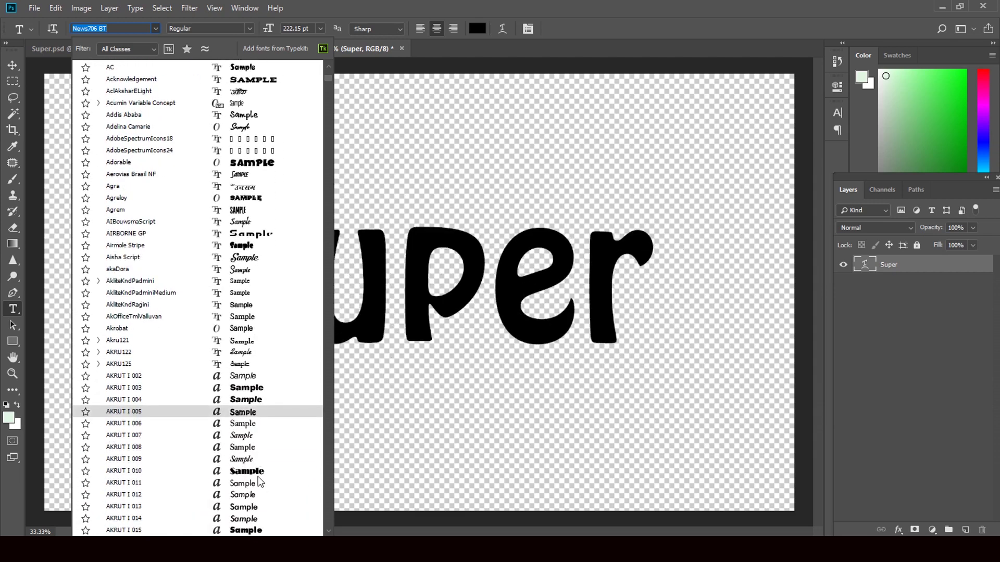
pyautogui.scroll(-4, 256, 479)
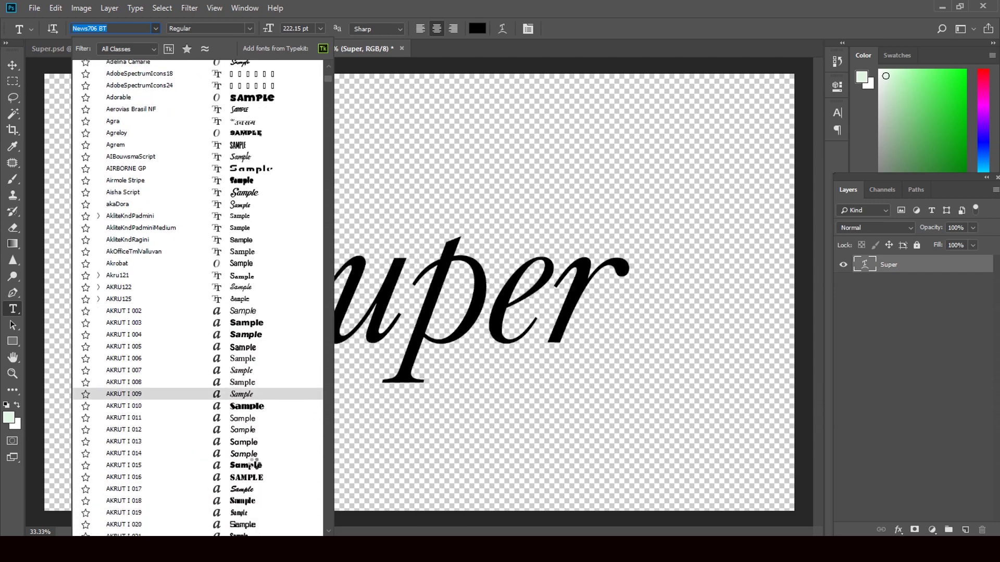
pyautogui.scroll(-1, 256, 469)
pyautogui.scroll(-5, 256, 469)
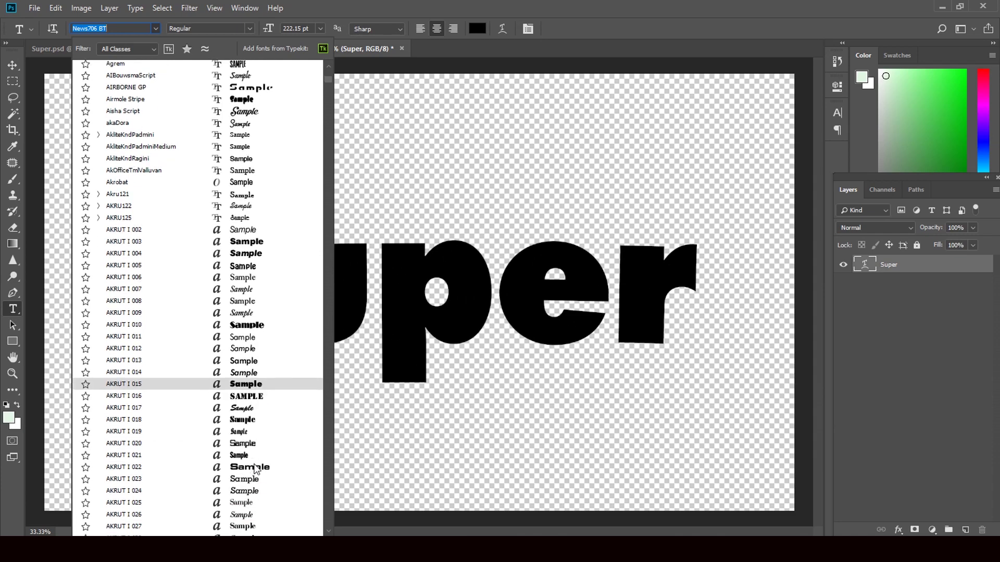
pyautogui.scroll(-3, 257, 433)
pyautogui.scroll(-3, 257, 432)
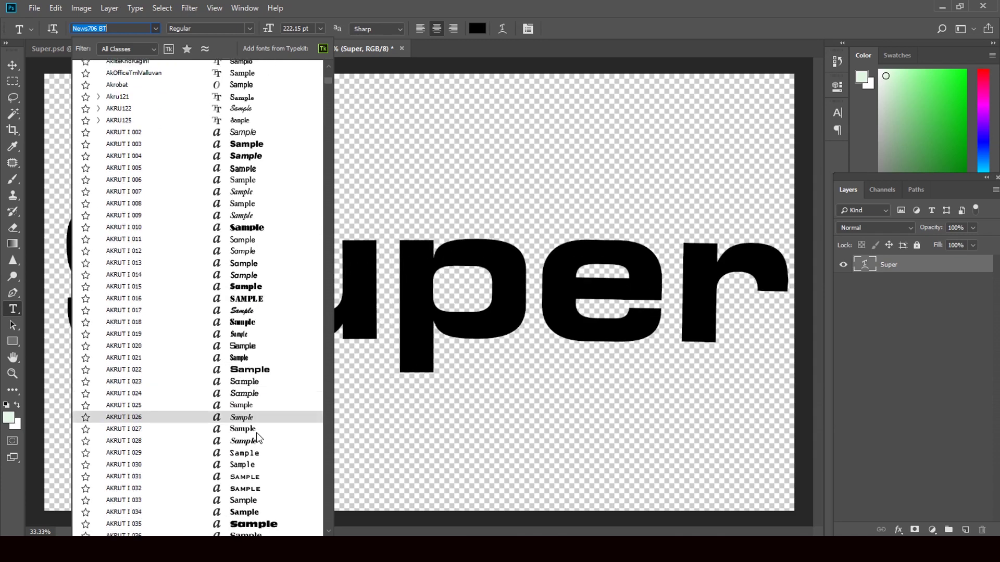
pyautogui.scroll(-5, 259, 435)
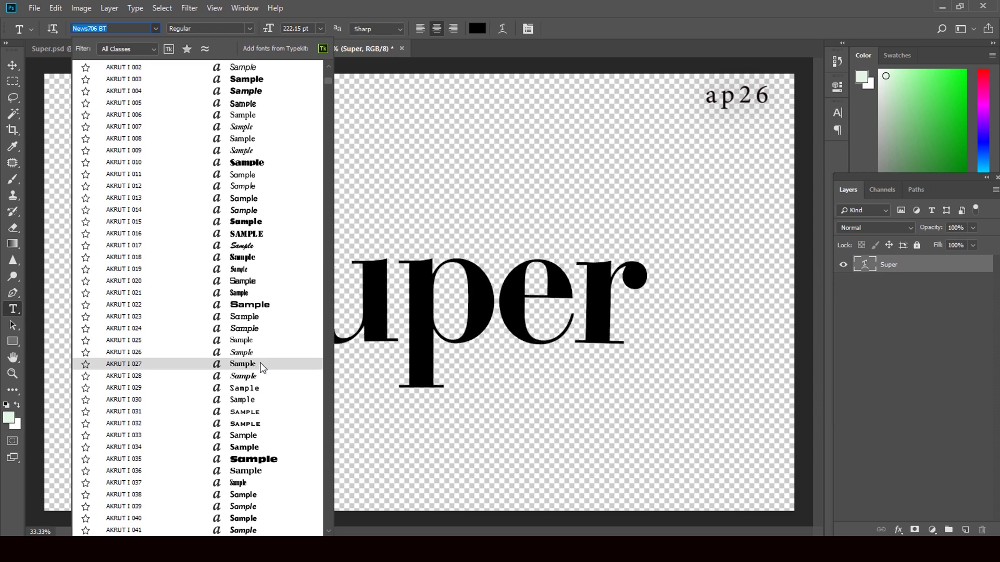
pyautogui.click(262, 367)
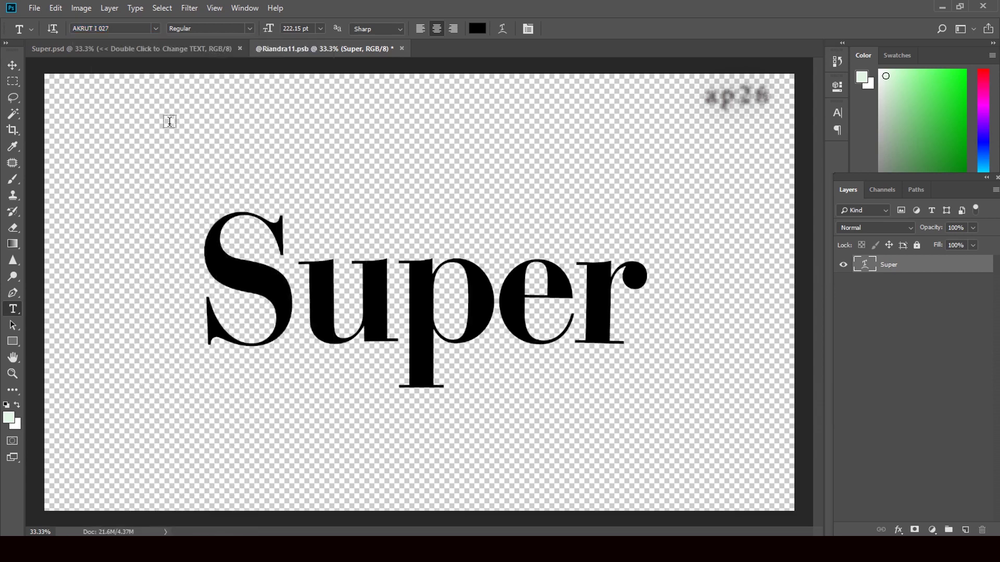
pyautogui.click(402, 49)
pyautogui.click(448, 210)
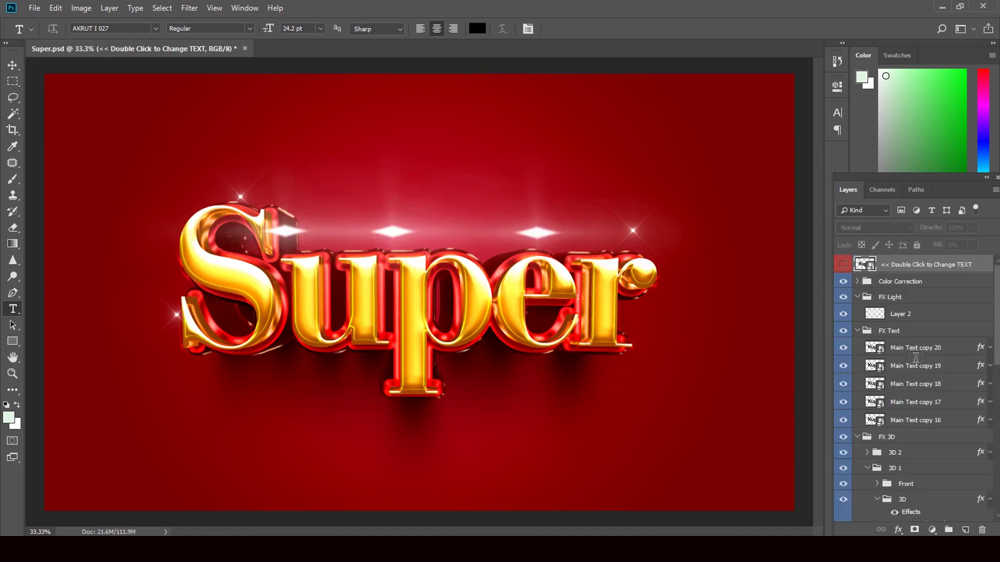
pyautogui.click(12, 65)
pyautogui.click(909, 334)
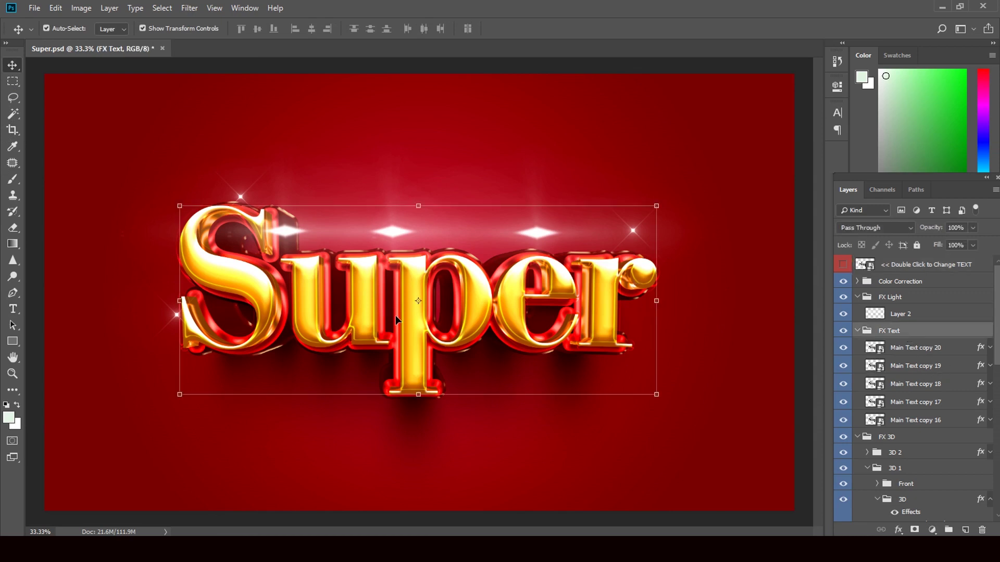
# Scale Main Text copy 20 to about 108% and nudge it slightly upward
pyautogui.click(415, 322)
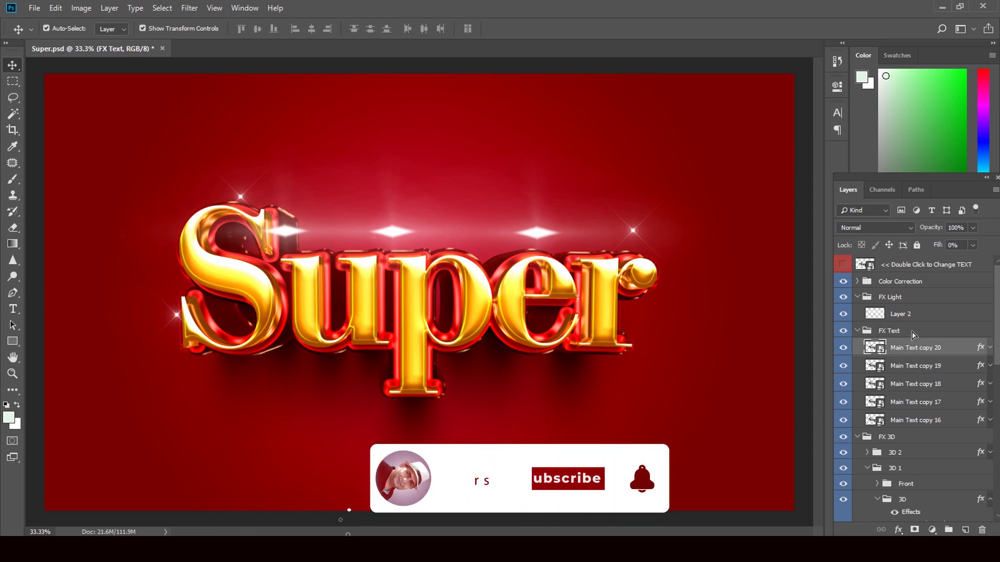
pyautogui.click(713, 334)
pyautogui.click(507, 214)
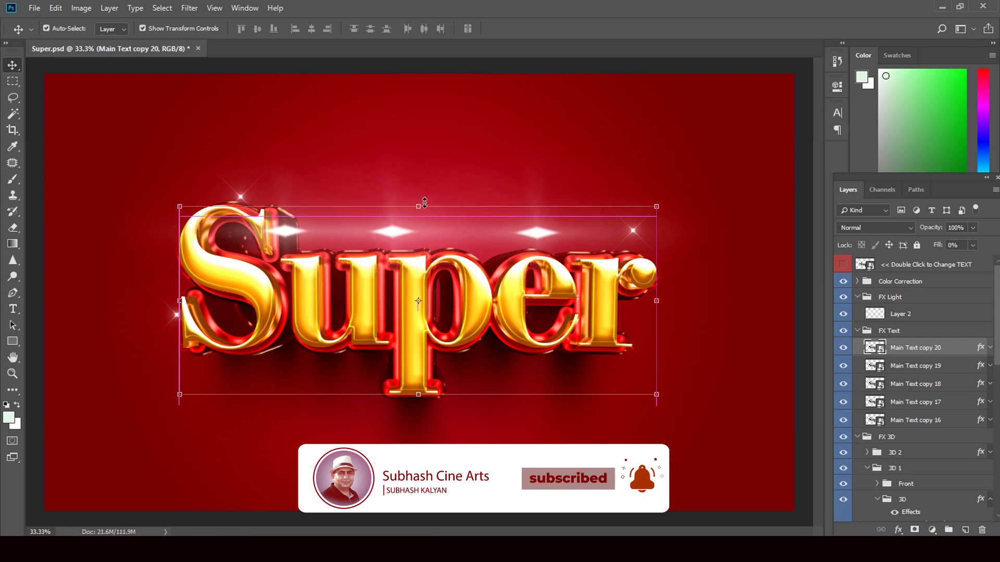
pyautogui.moveTo(418, 206); pyautogui.dragTo(417, 257)
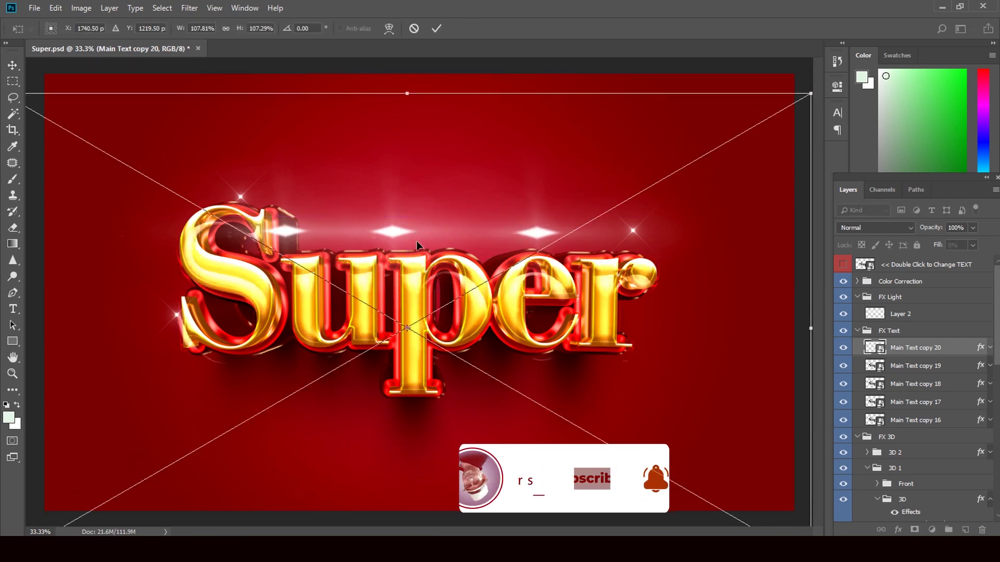
pyautogui.moveTo(403, 303)
pyautogui.mouseDown()
pyautogui.moveTo(412, 330)
pyautogui.moveTo(410, 300)
pyautogui.mouseUp()
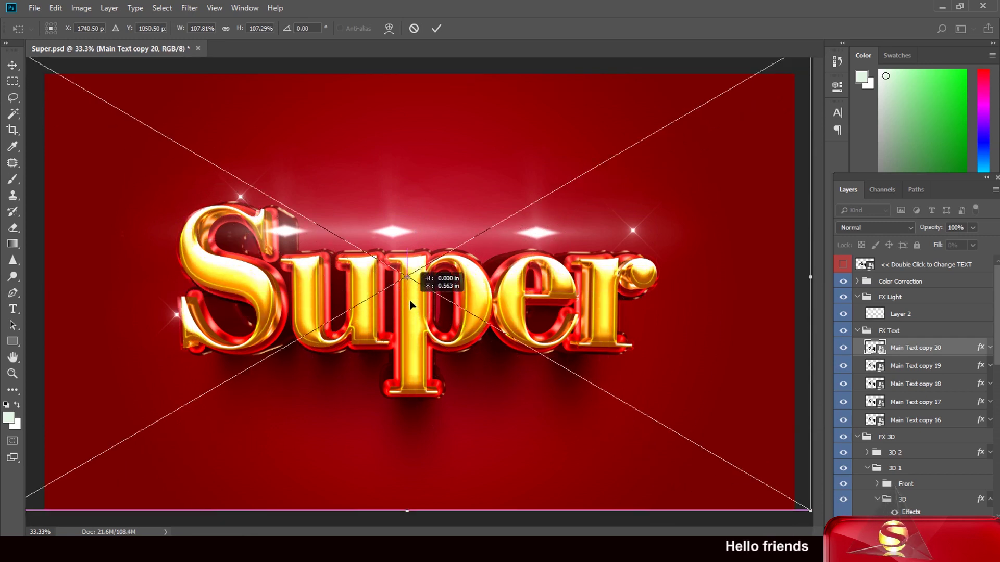
pyautogui.click(13, 65)
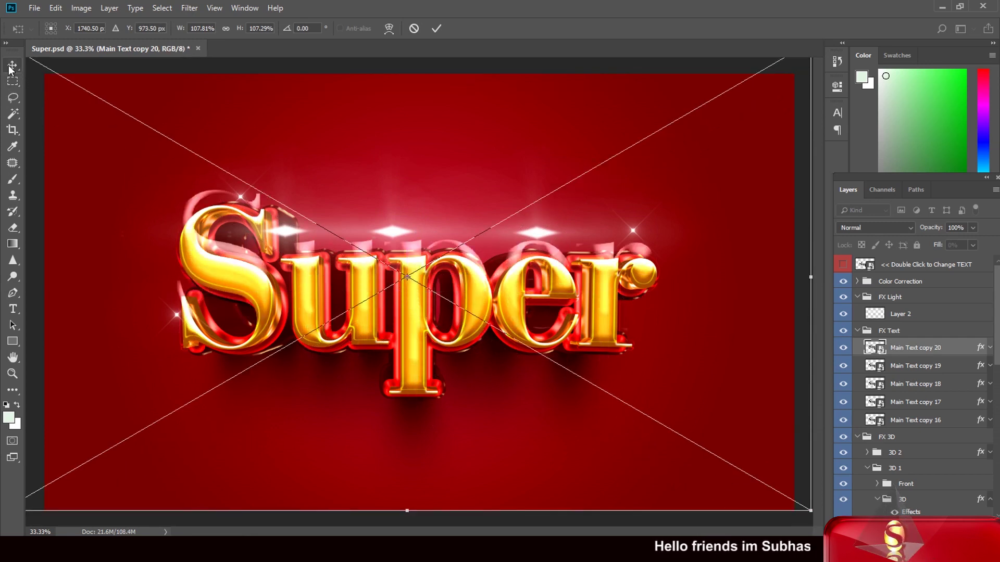
pyautogui.click(462, 207)
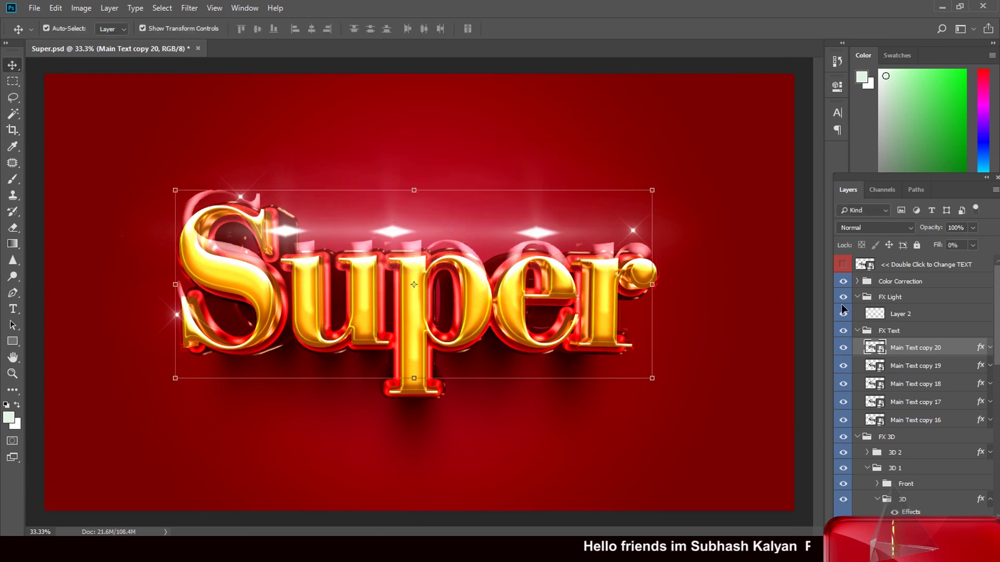
# Nudge the FX Light group down ten pixels so its sparkles sit on the letter tops
pyautogui.click(907, 332)
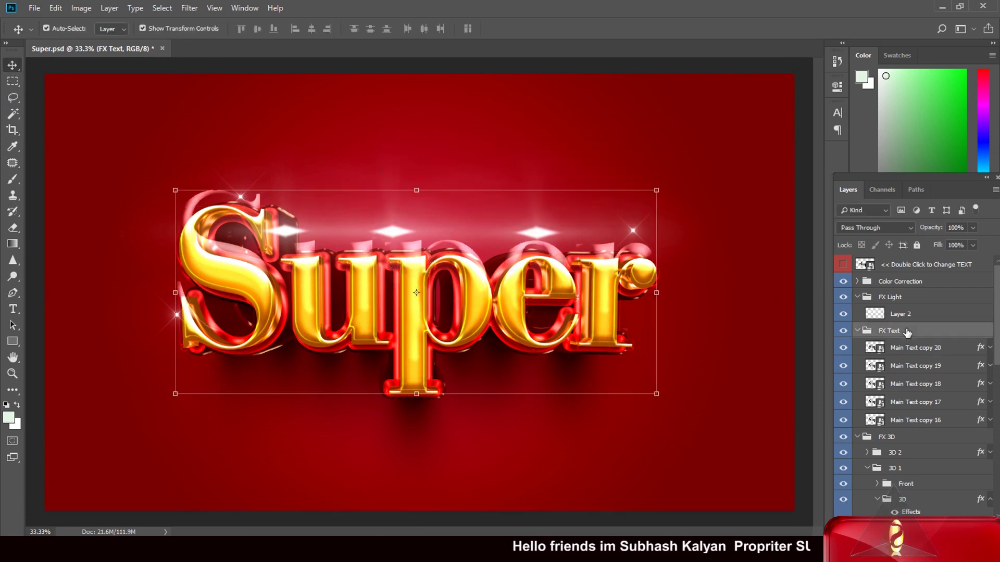
pyautogui.click(911, 300)
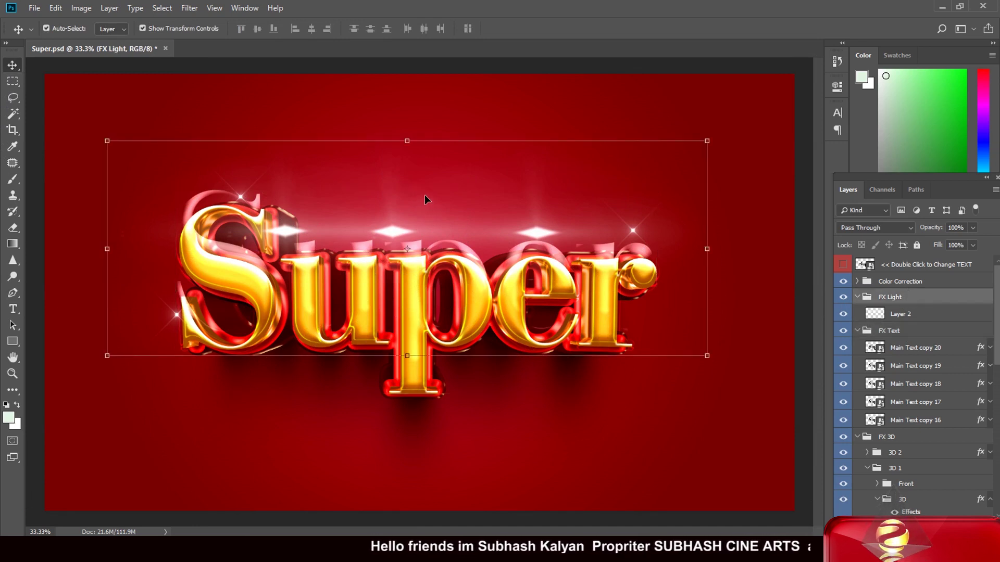
pyautogui.press('Down')
pyautogui.press('Down')
pyautogui.press('Down')
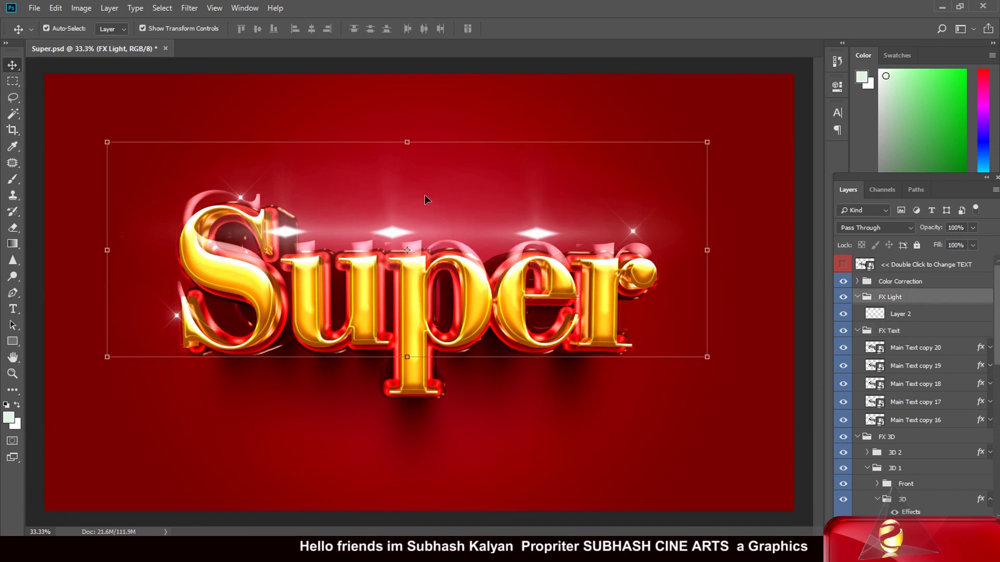
pyautogui.press('Down')
pyautogui.press('Down')
pyautogui.press('Down')
pyautogui.press('Down')
pyautogui.press('Down')
pyautogui.press('Down')
pyautogui.press('Down')
pyautogui.press('Down')
pyautogui.press('Down')
pyautogui.press('Down')
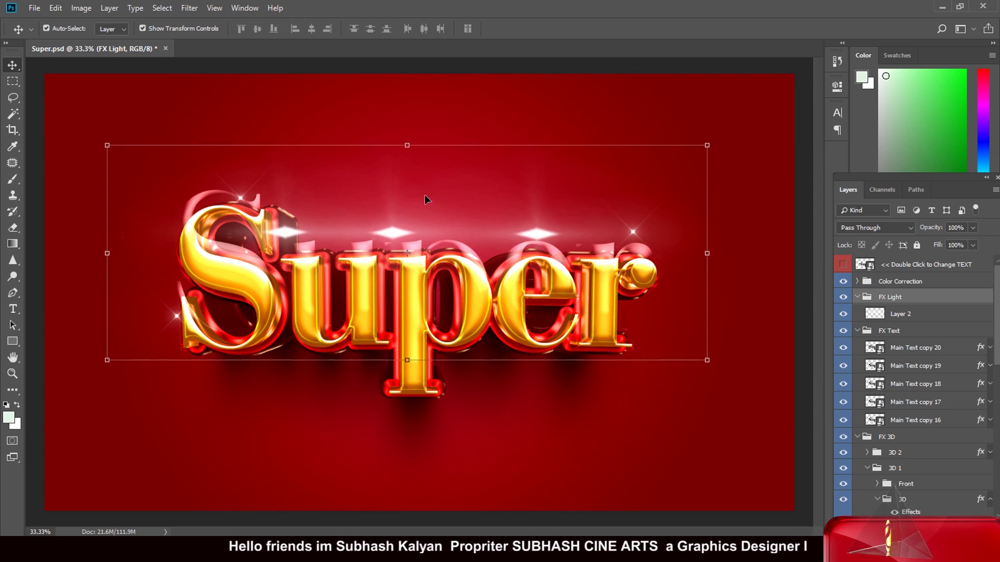
pyautogui.press('Down')
pyautogui.press('Down')
pyautogui.press('Down')
pyautogui.press('Down')
pyautogui.press('Down')
pyautogui.press('Down')
pyautogui.press('Down')
pyautogui.press('Down')
pyautogui.press('Down')
pyautogui.press('Down')
pyautogui.press('Down')
pyautogui.press('Down')
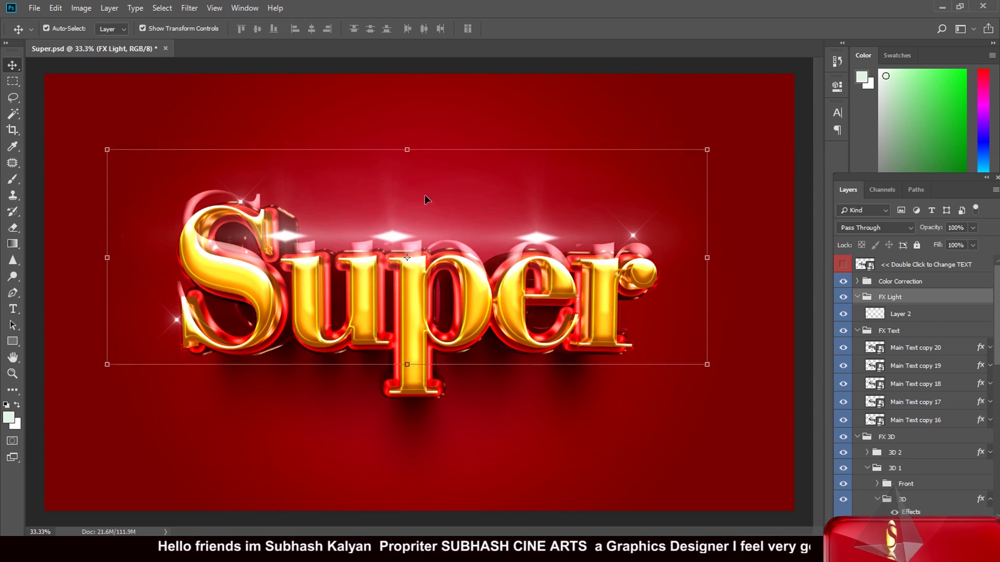
pyautogui.press('Down')
pyautogui.press('Down')
pyautogui.press('Down')
pyautogui.press('Down')
pyautogui.press('Down')
pyautogui.press('Down')
pyautogui.press('Down')
pyautogui.press('Down')
pyautogui.press('Down')
pyautogui.press('Down')
pyautogui.press('Down')
pyautogui.press('Down')
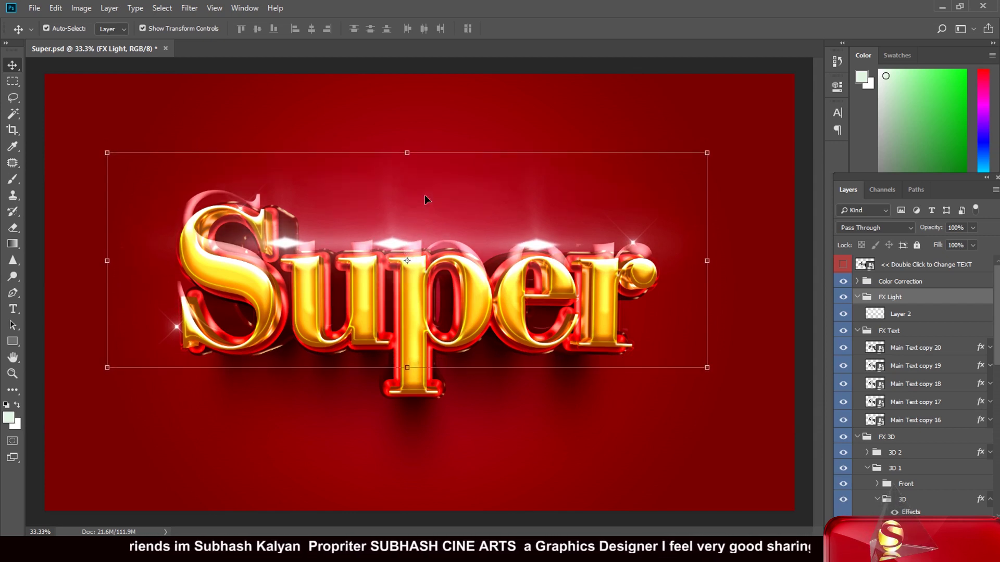
pyautogui.press('Down')
pyautogui.press('Down')
pyautogui.press('Down')
pyautogui.press('Down')
pyautogui.press('Down')
pyautogui.press('Down')
pyautogui.press('Down')
pyautogui.press('Down')
pyautogui.press('Down')
pyautogui.press('Down')
pyautogui.press('Down')
pyautogui.press('Down')
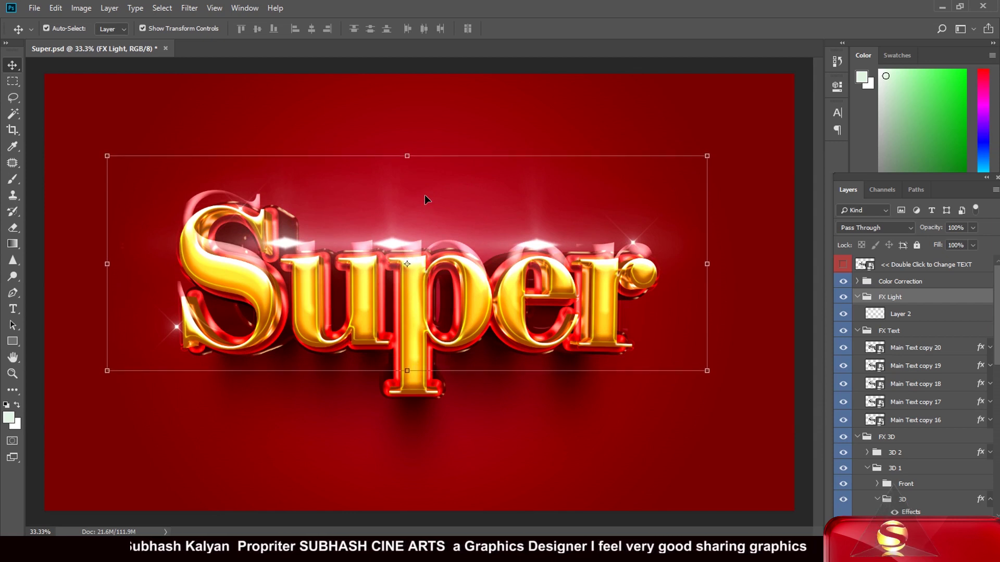
pyautogui.press('Down')
pyautogui.press('Down')
pyautogui.press('Down')
pyautogui.press('Down')
pyautogui.press('Down')
pyautogui.press('Down')
pyautogui.press('Down')
pyautogui.press('Down')
pyautogui.press('Down')
pyautogui.press('Down')
pyautogui.press('Down')
pyautogui.press('Down')
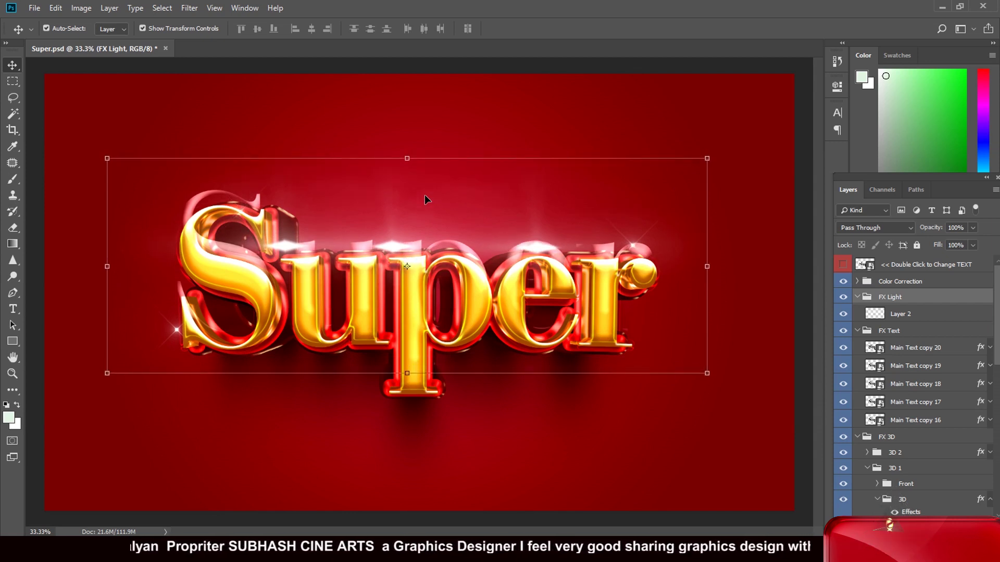
pyautogui.press('Down')
pyautogui.press('Down')
pyautogui.press('Down')
pyautogui.press('Down')
pyautogui.press('Down')
pyautogui.press('Down')
pyautogui.press('Down')
pyautogui.press('Down')
pyautogui.press('Down')
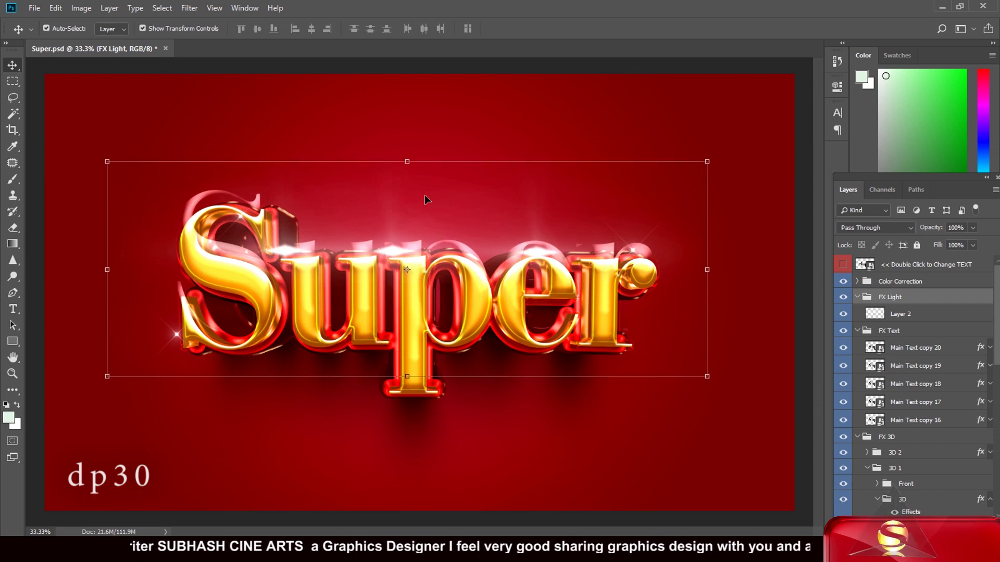
pyautogui.press('Down')
pyautogui.press('Down')
pyautogui.press('Down')
pyautogui.press('Down')
pyautogui.press('Down')
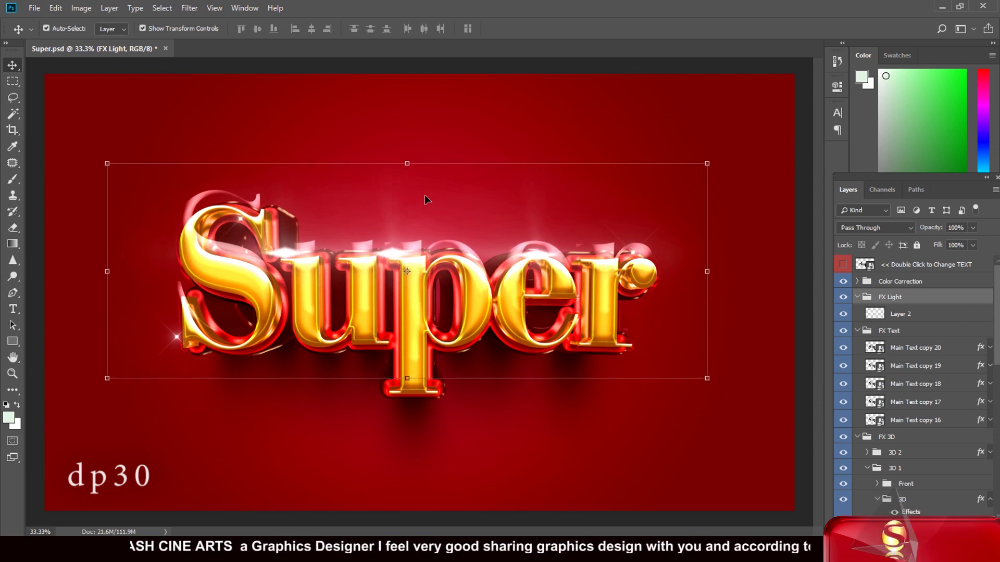
pyautogui.press('Down')
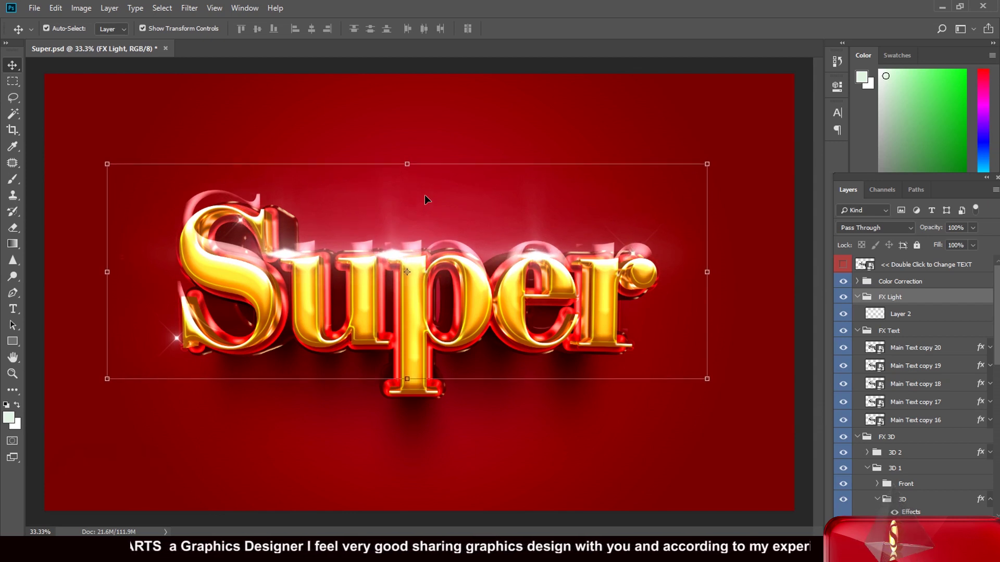
pyautogui.press('Down')
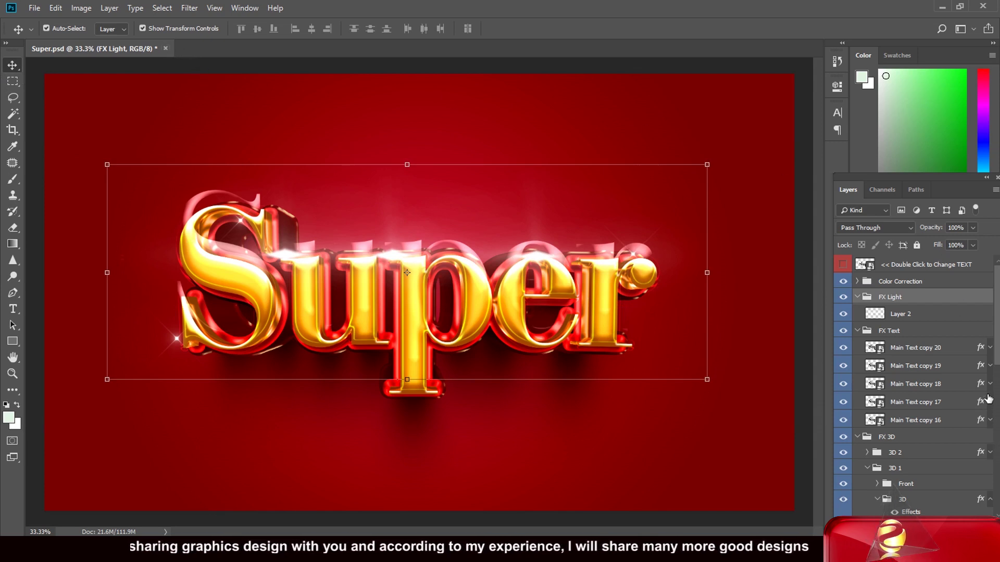
# Scroll the Layers panel down to the Background group and its Color Fill 1 layer
pyautogui.scroll(-5, 998, 344)
pyautogui.scroll(-5, 997, 344)
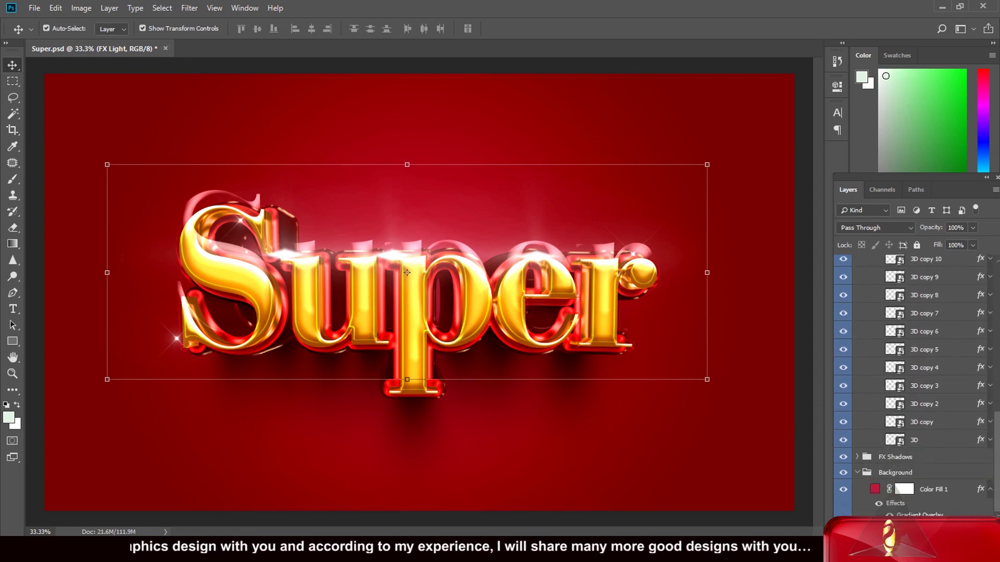